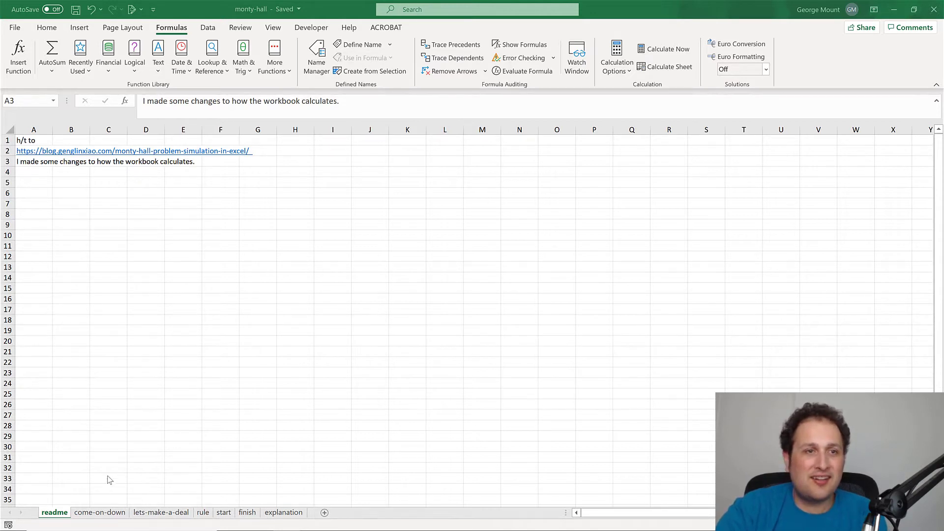
# Step: Look through the come-on-down, lets-make-a-deal and rule sheets for the game's introduction and rules
pyautogui.click(107, 513)
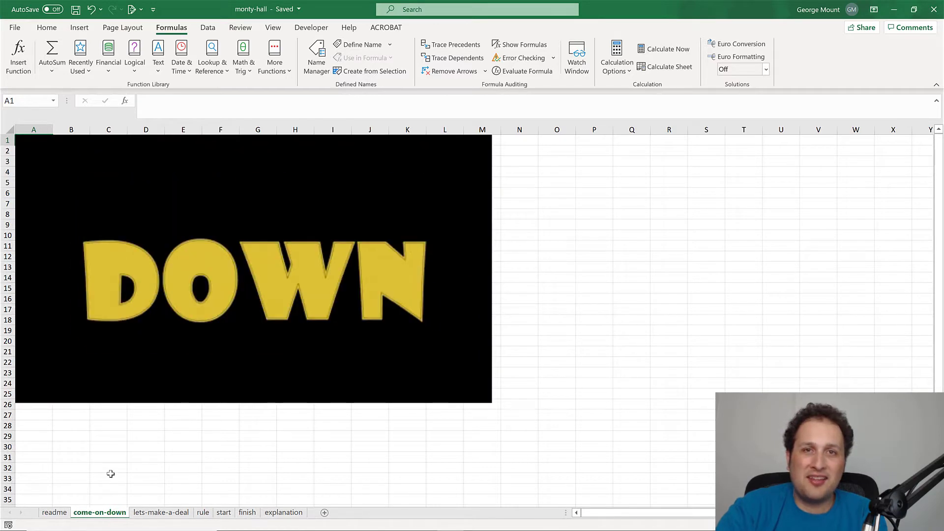
pyautogui.click(143, 512)
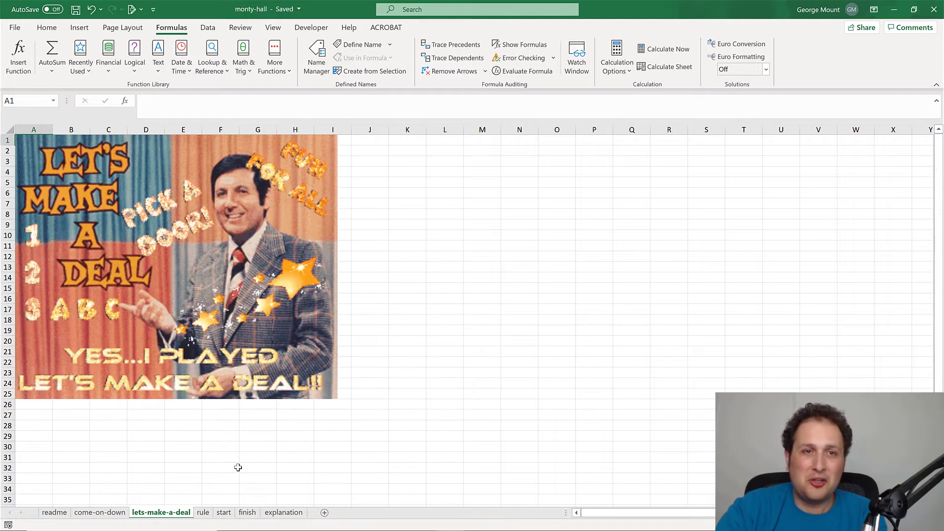
pyautogui.click(207, 516)
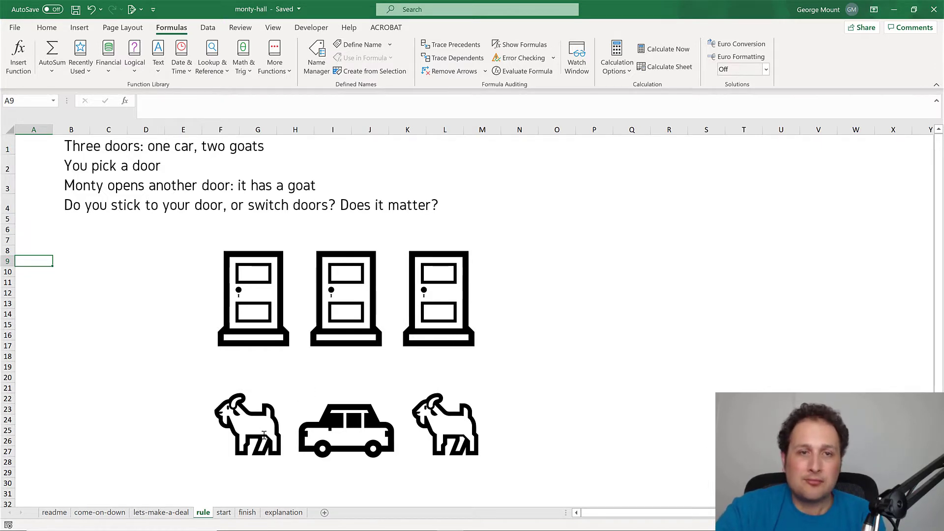
# Step: On the start sheet, enter =RANDBETWEEN(1,3) in cell B3 under Random shuffle
pyautogui.click(225, 514)
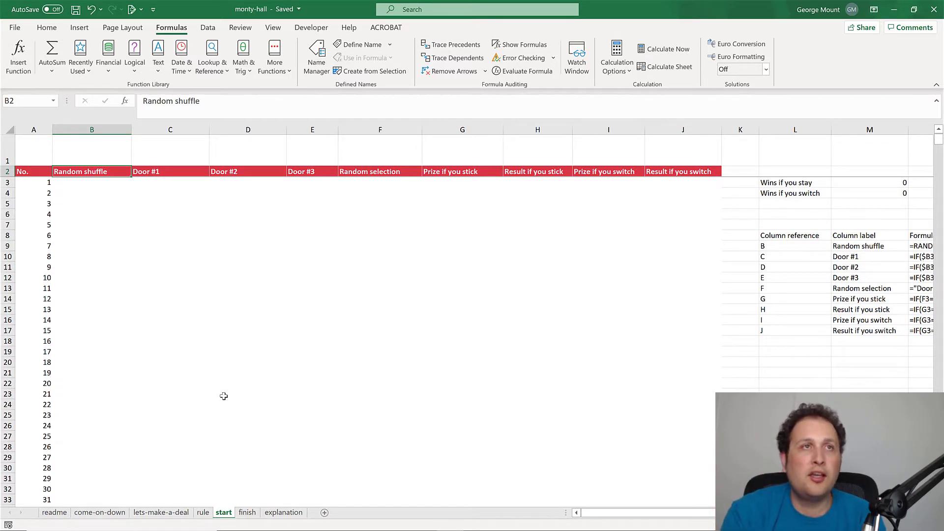
pyautogui.press('Down')
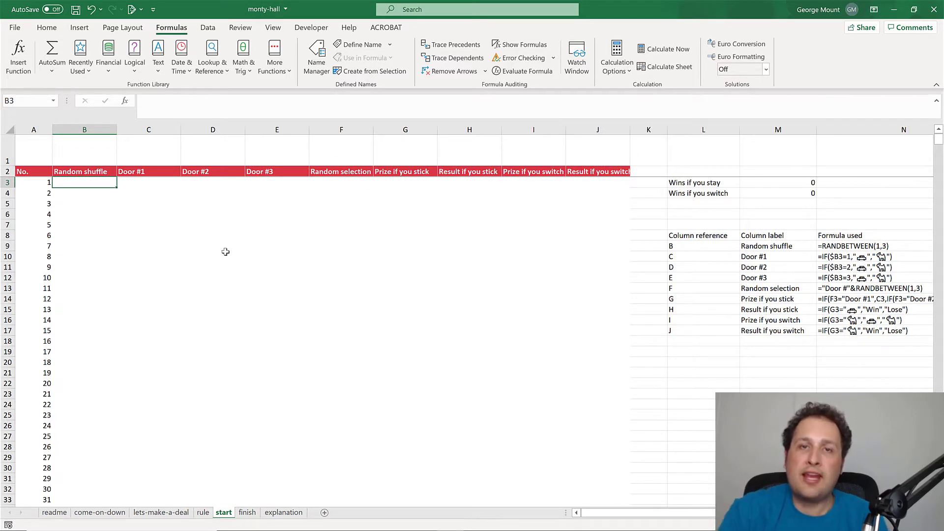
pyautogui.write('=r')
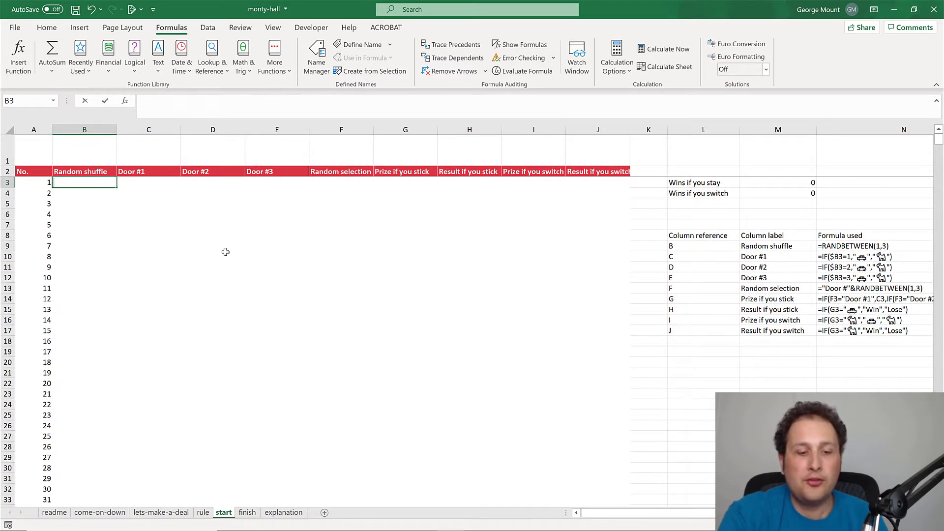
pyautogui.write('and')
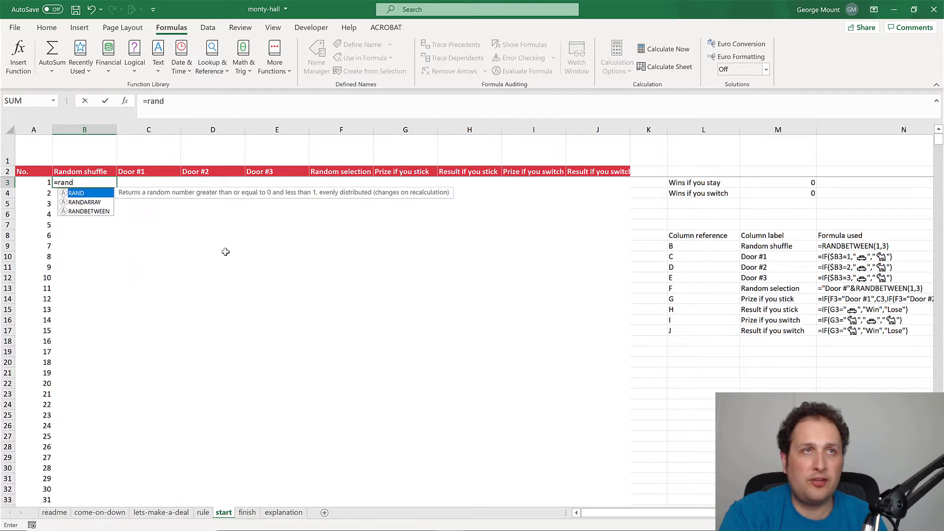
pyautogui.press('Tab')
pyautogui.press('BackSpace')
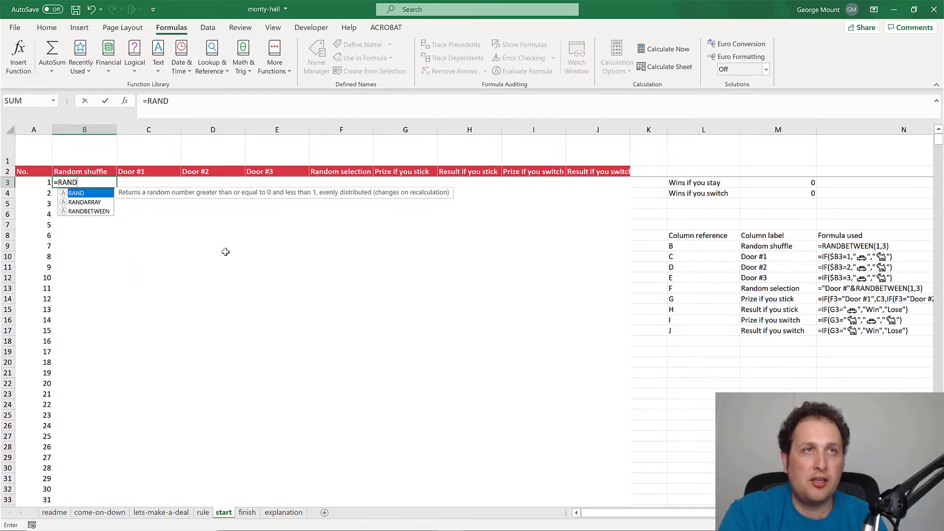
pyautogui.write('b')
pyautogui.press('Tab')
pyautogui.write('1,3)')
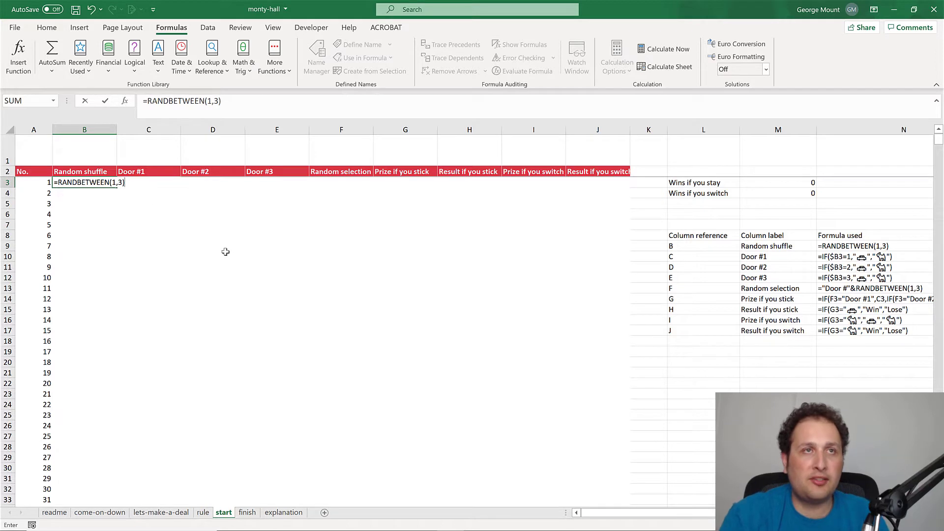
pyautogui.press('Return')
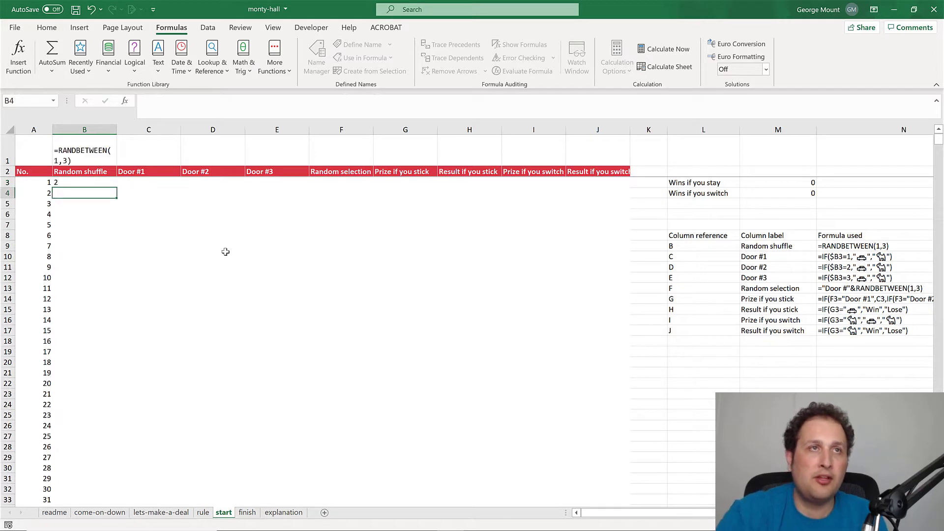
# Step: Fill the Random shuffle formula from B3 down through all the numbered rows
pyautogui.click(99, 182)
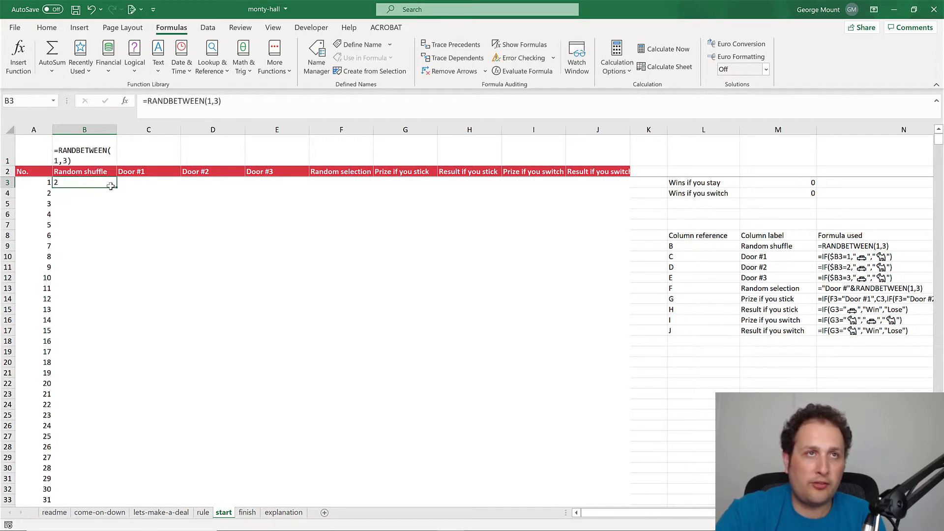
pyautogui.moveTo(116, 188); pyautogui.dragTo(116, 188)
pyautogui.doubleClick(116, 188)
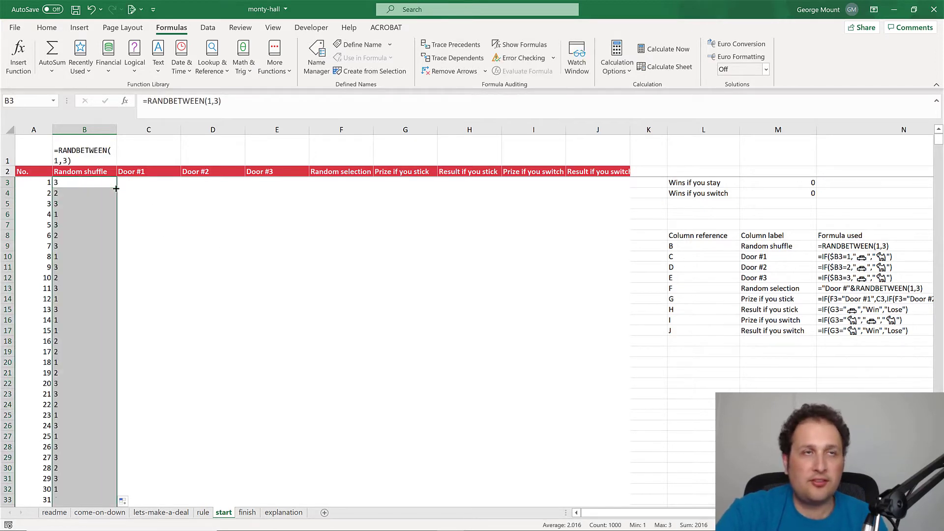
# Step: Begin an IF formula in C3 under Door #1 with the logical test $B3=1, locking only the column reference
pyautogui.click(136, 182)
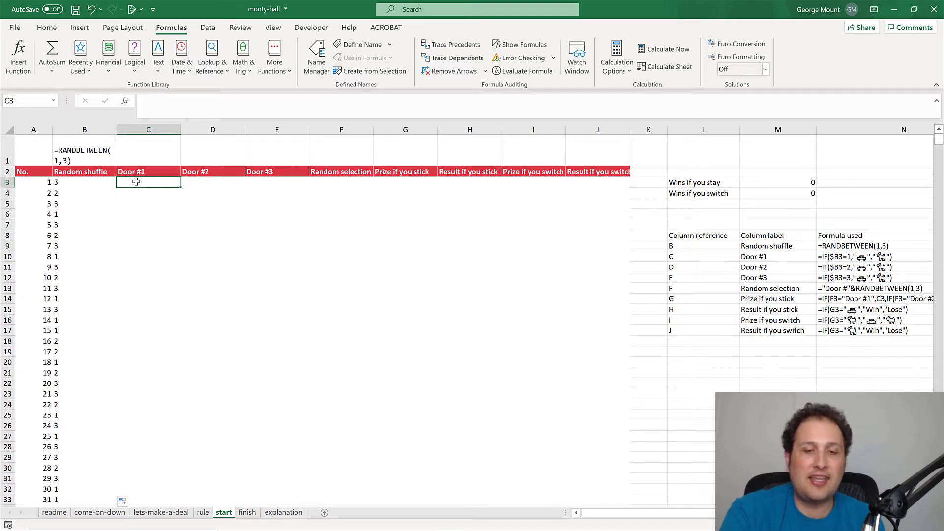
pyautogui.write('=')
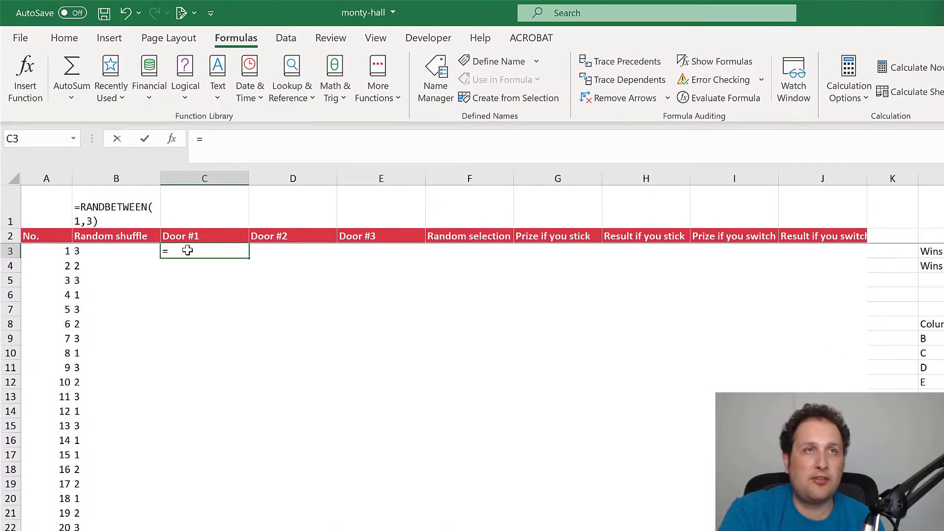
pyautogui.write('if ')
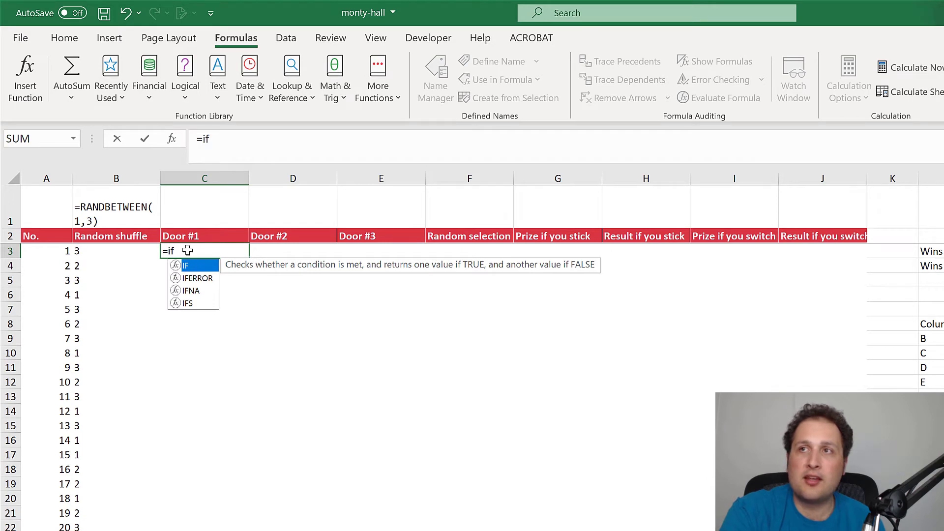
pyautogui.write('(b')
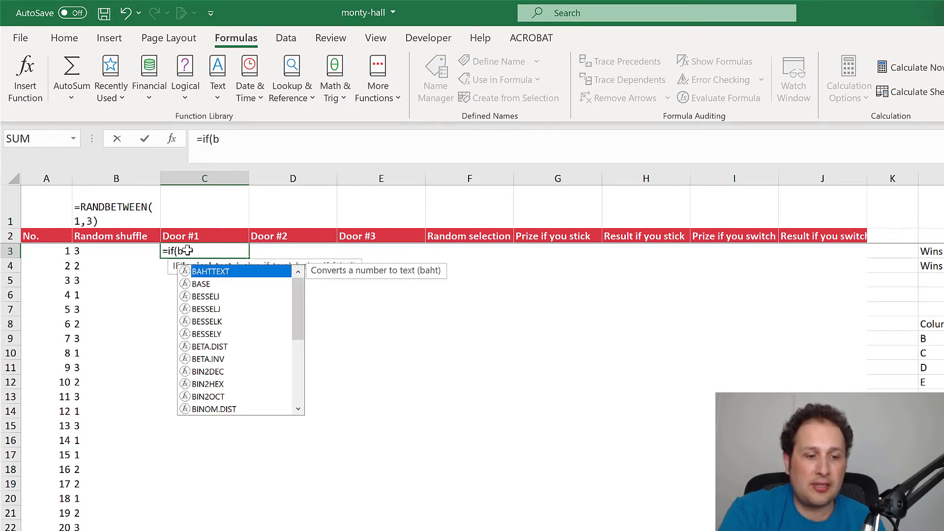
pyautogui.write('3')
pyautogui.press('F4')
pyautogui.press('F4')
pyautogui.press('F4')
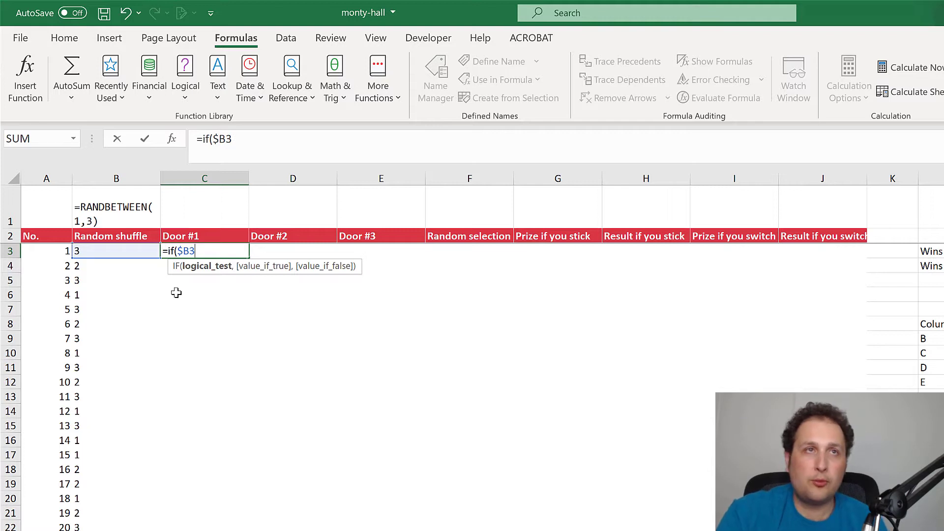
pyautogui.write('= 1,')
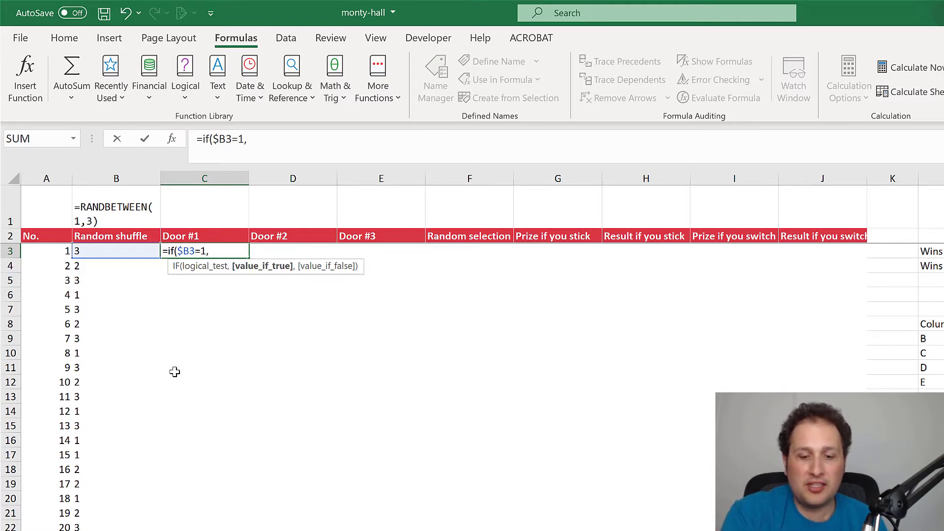
# Step: Insert a car emoji in quotes as the value if true of the Door #1 formula
pyautogui.write('"')
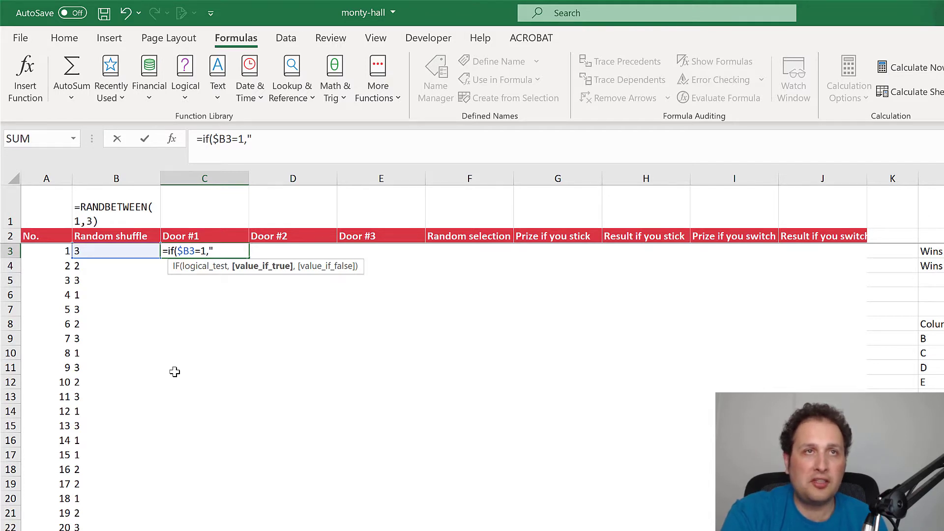
pyautogui.press('super+semicolon')
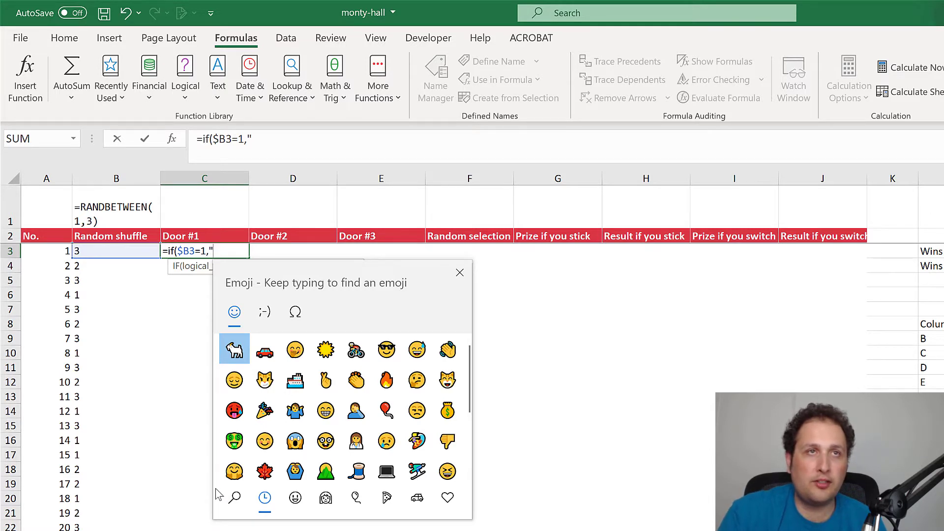
pyautogui.write('car')
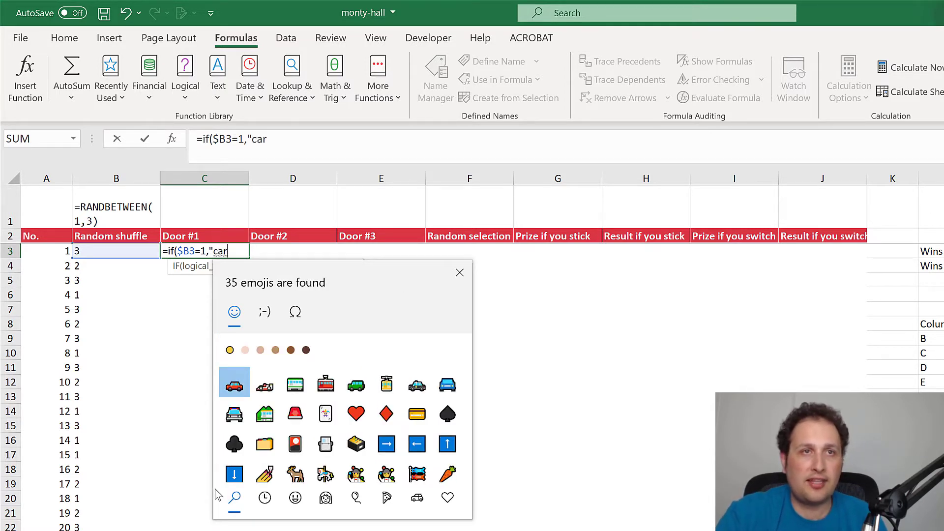
pyautogui.press('Return')
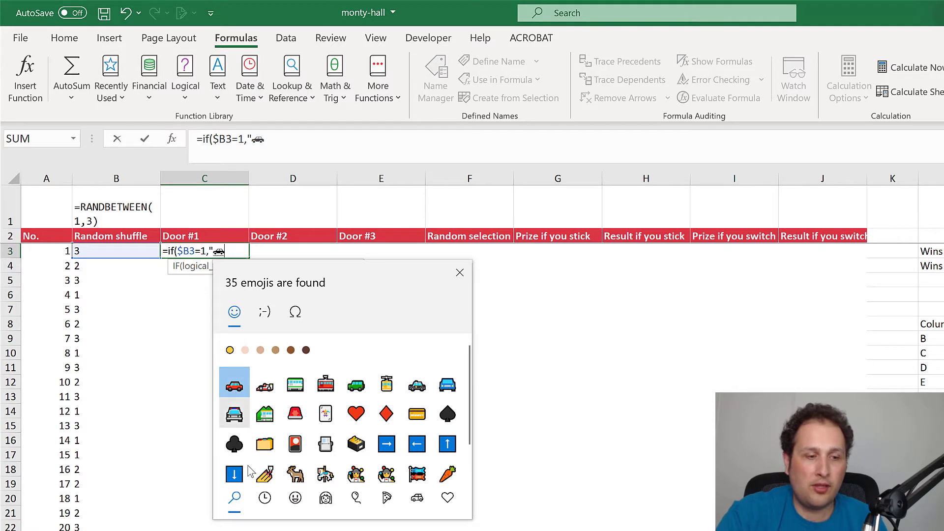
pyautogui.press('Escape')
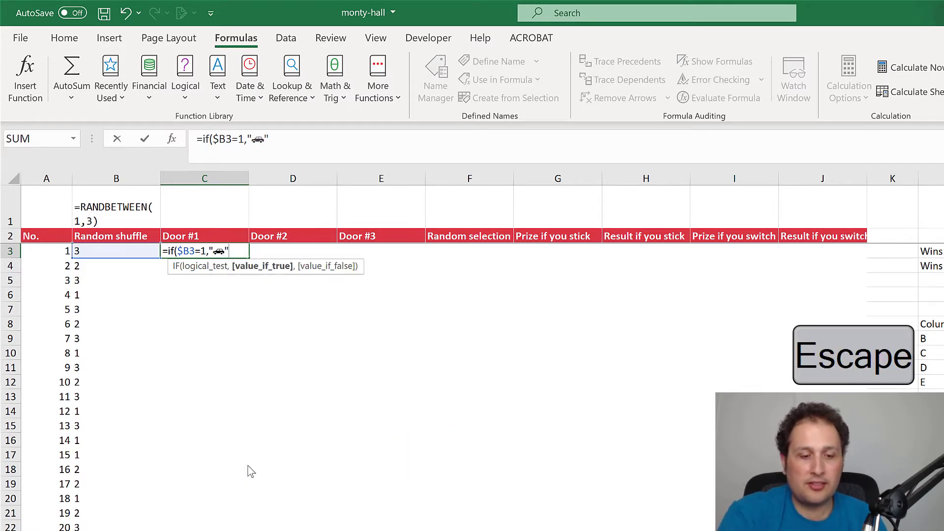
# Step: Add a goat emoji in quotes as the value if false and complete the Door #1 formula
pyautogui.write(',"')
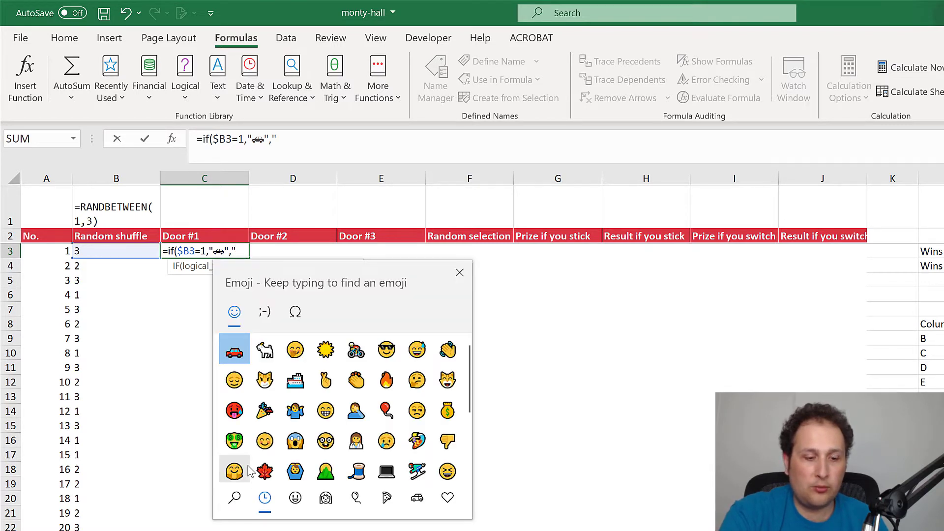
pyautogui.write('goat')
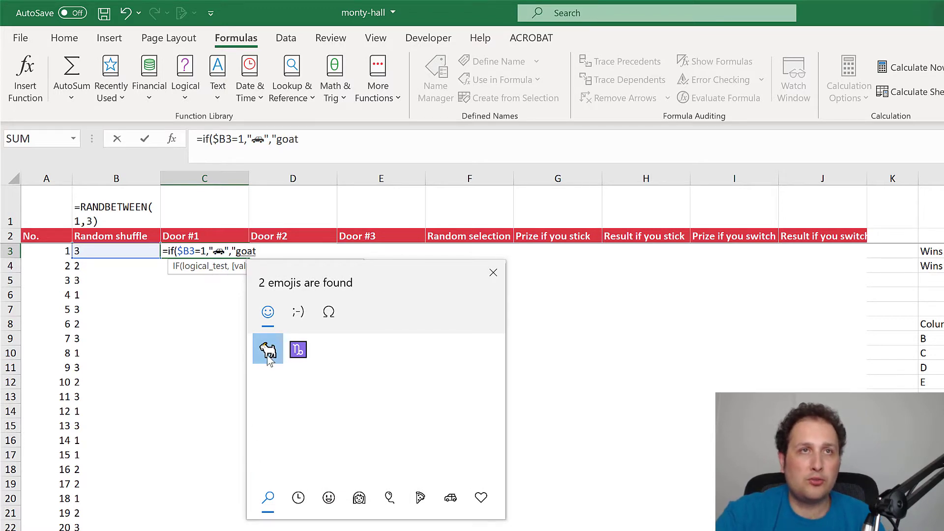
pyautogui.click(268, 355)
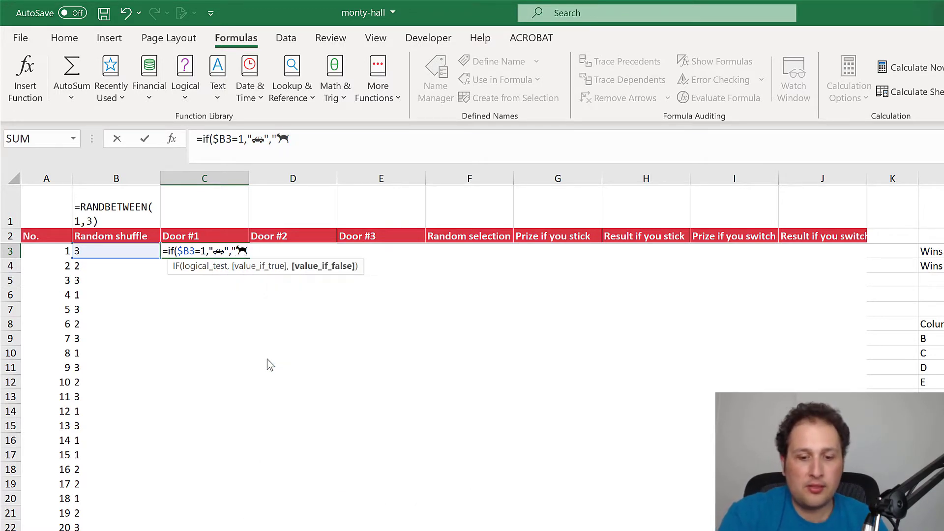
pyautogui.write('")')
pyautogui.press('Return')
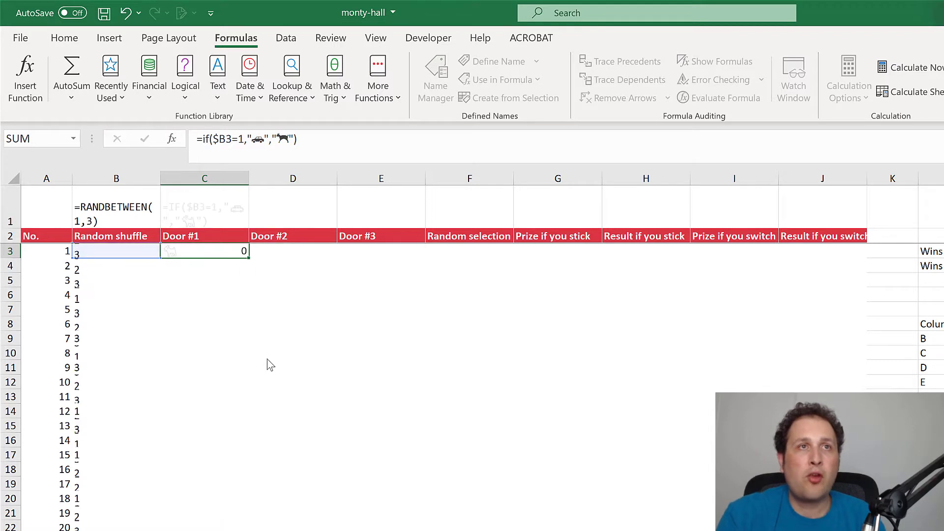
# Step: Copy the Door #1 formula from C3 into D3 and E3 for Door #2 and Door #3
pyautogui.press('Up')
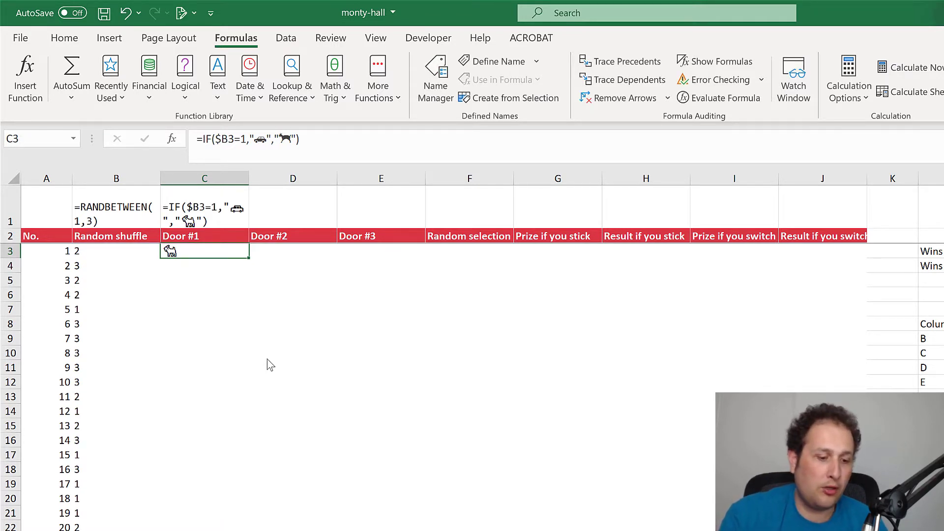
pyautogui.hotkey('ctrl', 'c')
pyautogui.press('Right')
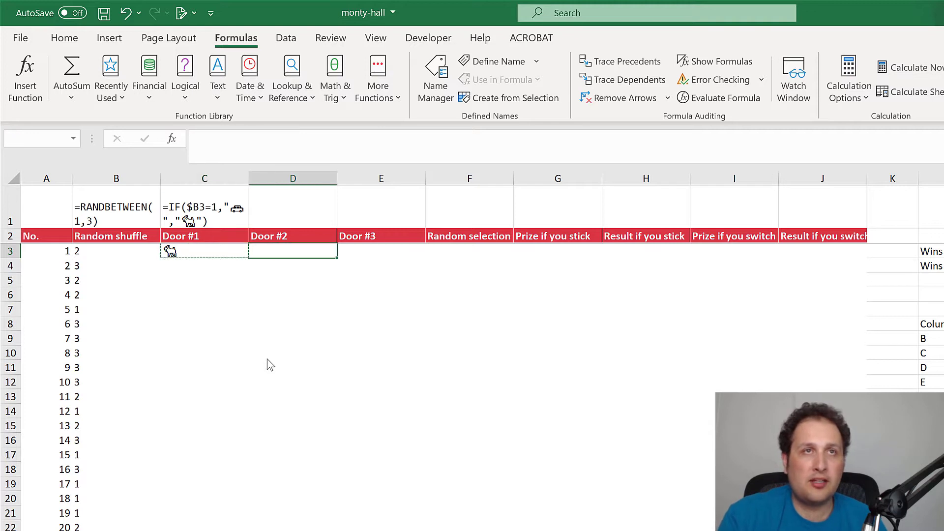
pyautogui.hotkey('ctrl', 'v')
pyautogui.press('Escape')
pyautogui.hotkey('ctrl', 'v')
pyautogui.press('Right')
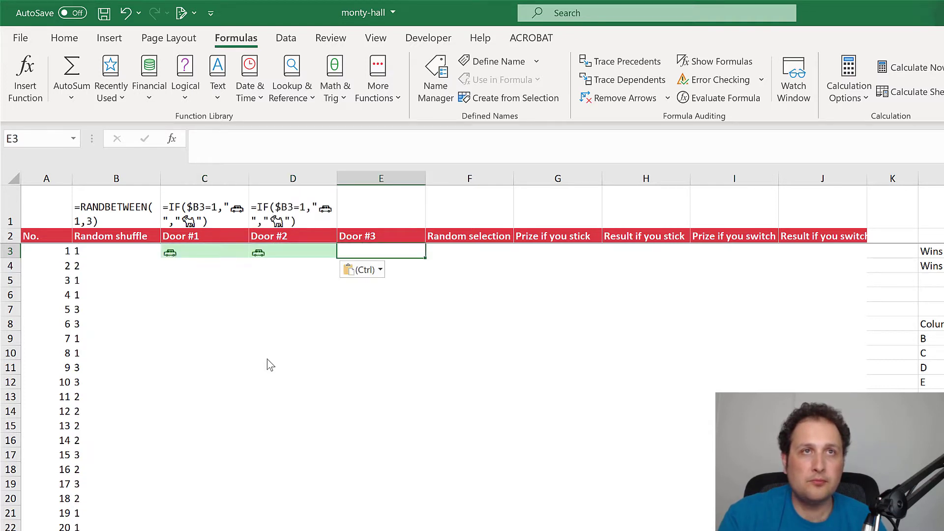
pyautogui.hotkey('ctrl', 'v')
pyautogui.press('Return')
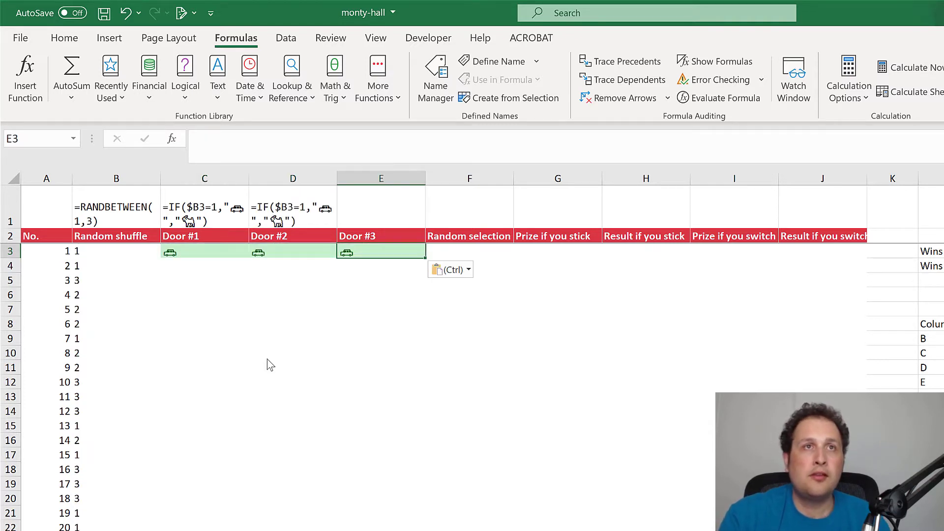
# Step: Change the logical test of the Door #2 formula in D3 to $B3=2
pyautogui.press('Down')
pyautogui.press('Left')
pyautogui.press('Up')
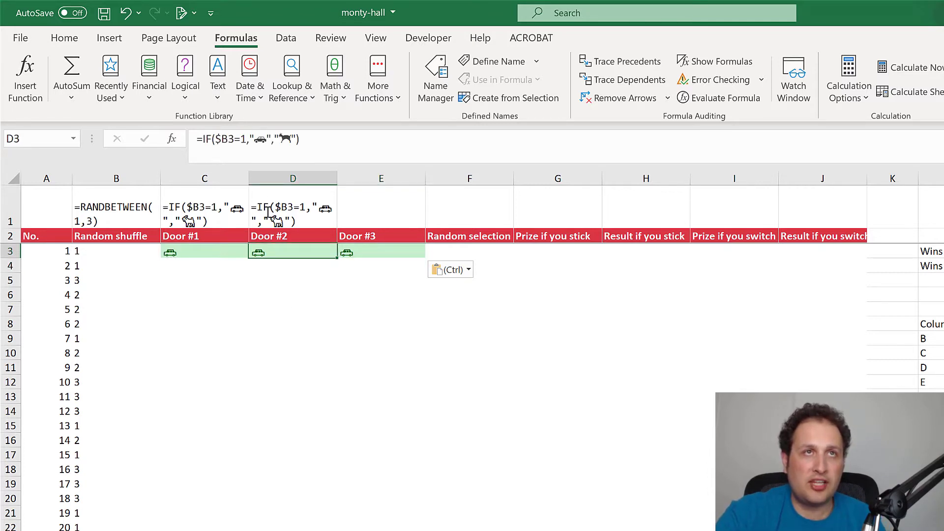
pyautogui.click(246, 138)
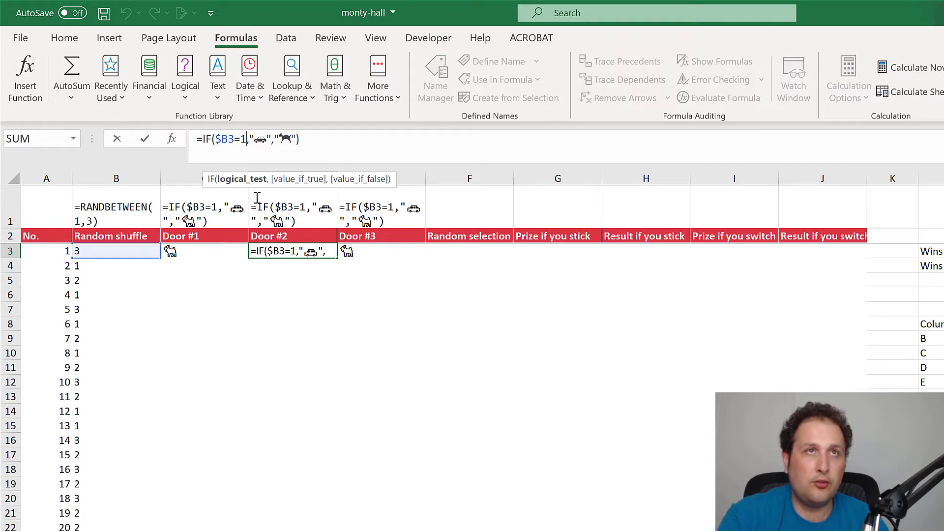
pyautogui.press('BackSpace')
pyautogui.write('2')
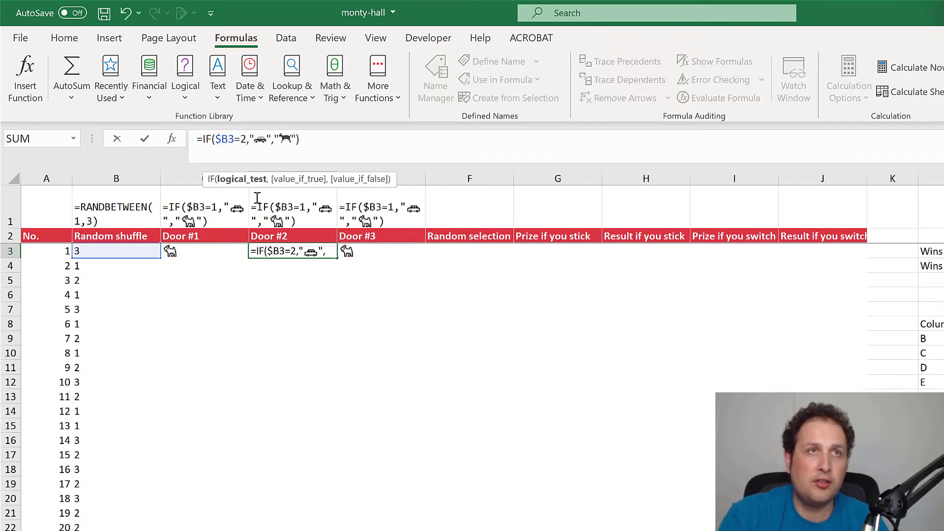
pyautogui.press('Return')
pyautogui.press('Up')
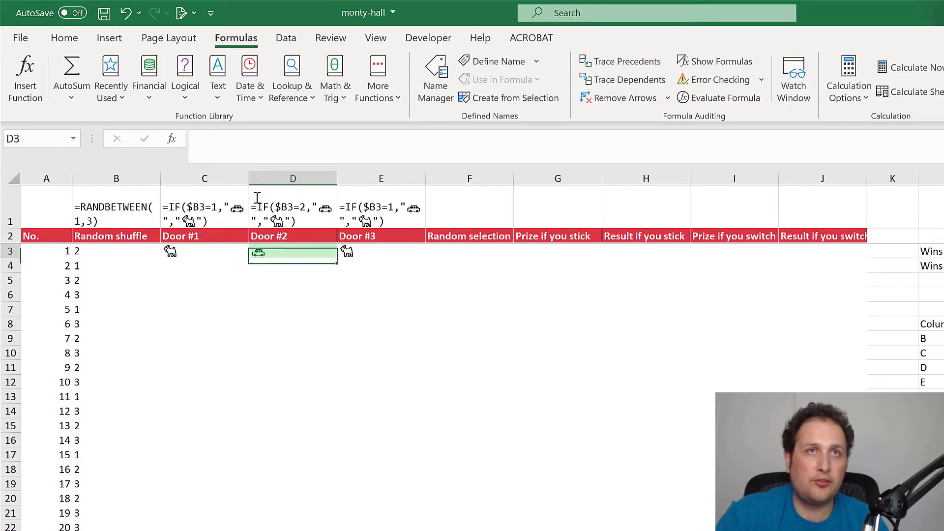
# Step: Change the logical test of the Door #3 formula in E3 to $B3=3
pyautogui.press('Right')
pyautogui.click(246, 139)
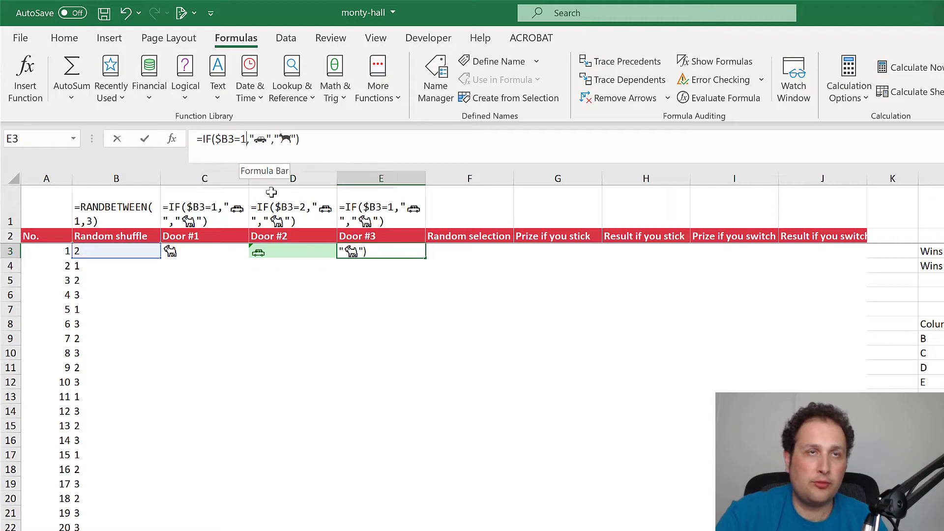
pyautogui.press('BackSpace')
pyautogui.write('3')
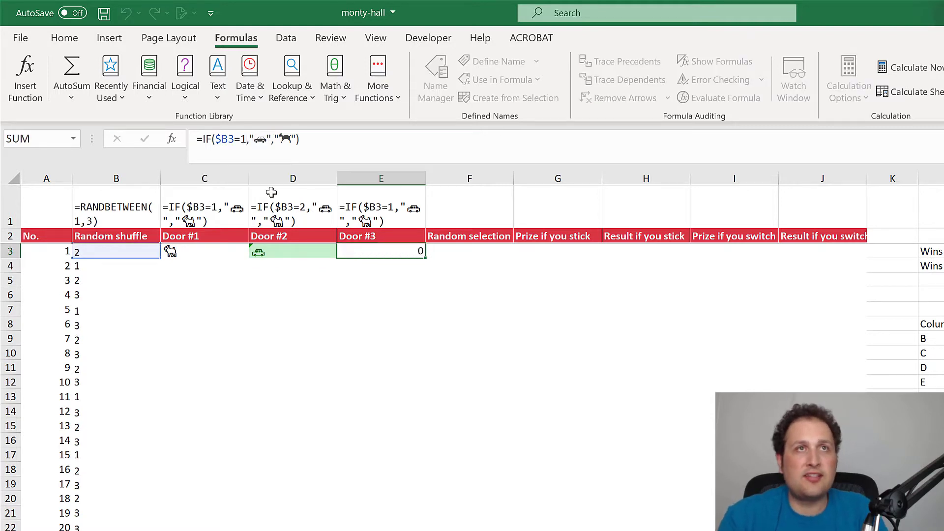
pyautogui.press('Return')
pyautogui.press('Down')
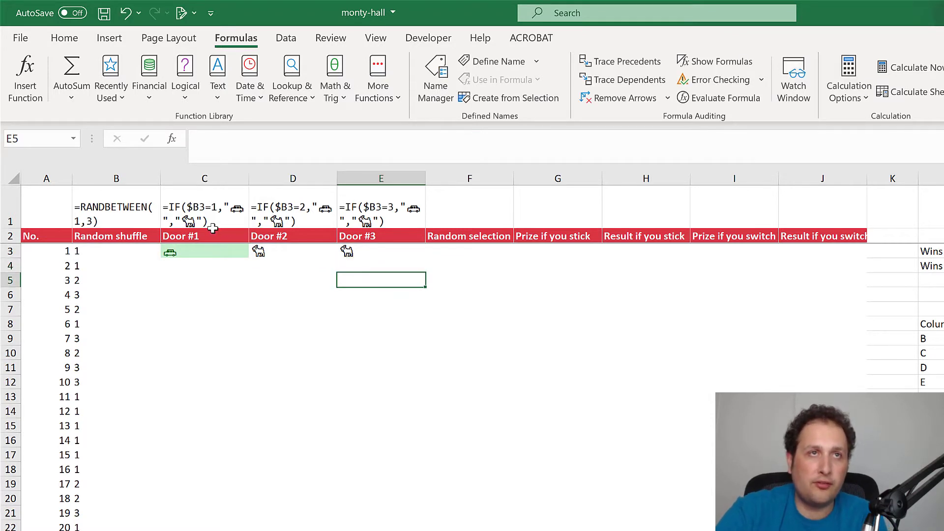
# Step: Fill the three door formulas in C3:E3 down all simulation rows and check the last row of the data
pyautogui.moveTo(197, 250); pyautogui.dragTo(344, 251)
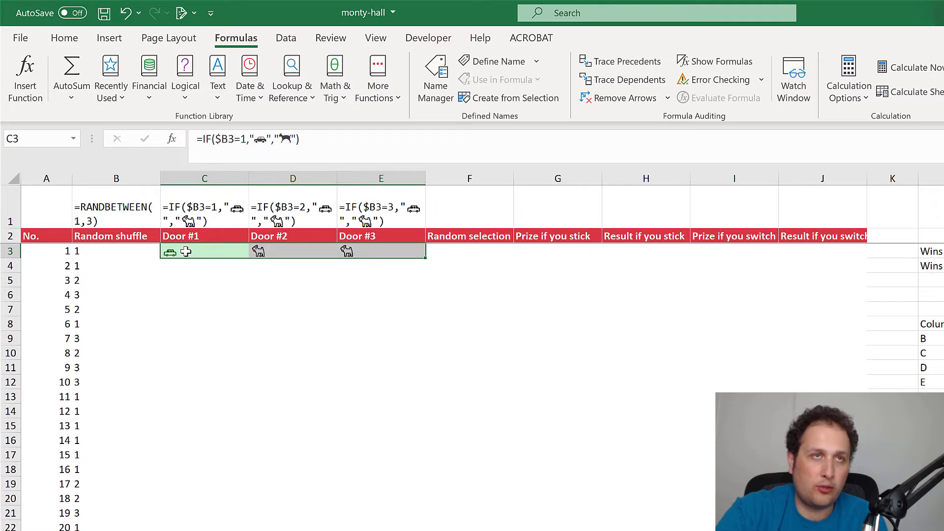
pyautogui.doubleClick(425, 259)
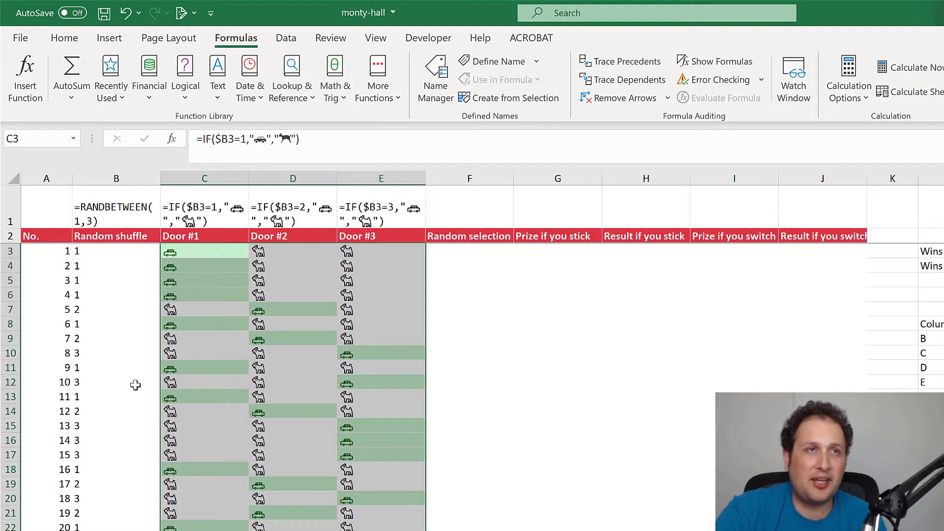
pyautogui.click(55, 317)
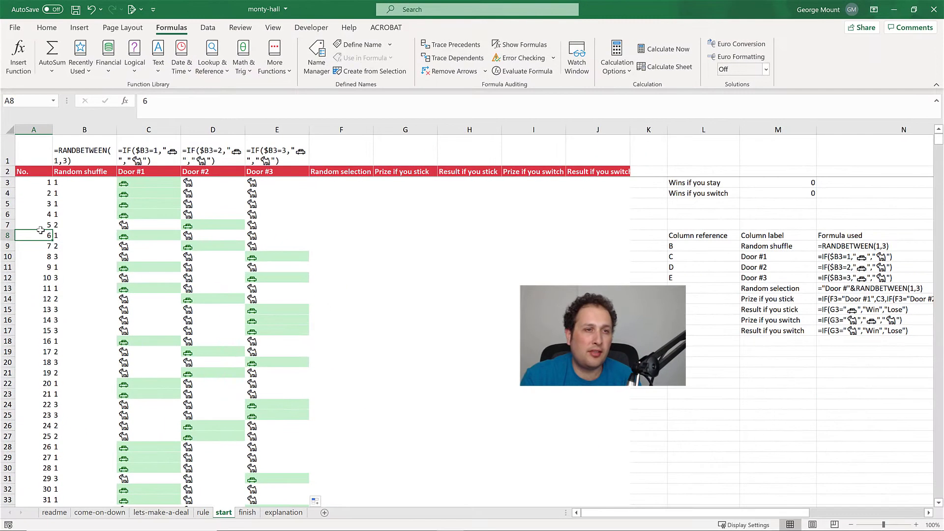
pyautogui.hotkey('ctrl', 'Down')
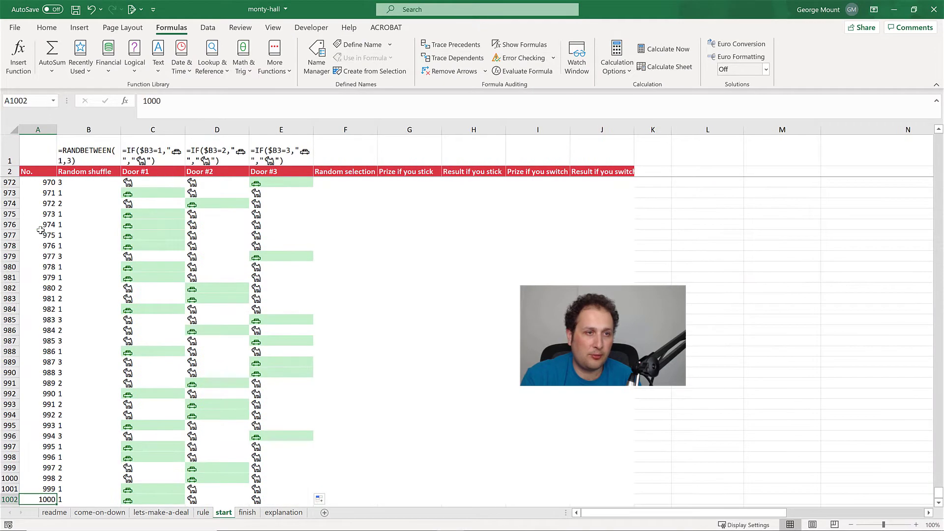
pyautogui.press('Up')
pyautogui.hotkey('ctrl', 'Up')
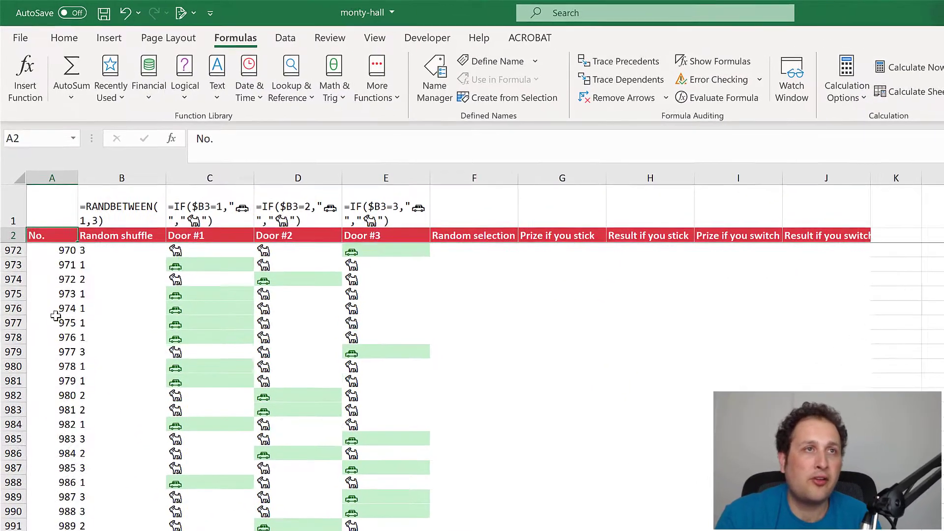
# Step: Start the Random selection formula in F3 with the quoted text "Door #" followed by the & operator
pyautogui.press('Down')
pyautogui.press('Down')
pyautogui.press('Right')
pyautogui.press('Right')
pyautogui.press('Right')
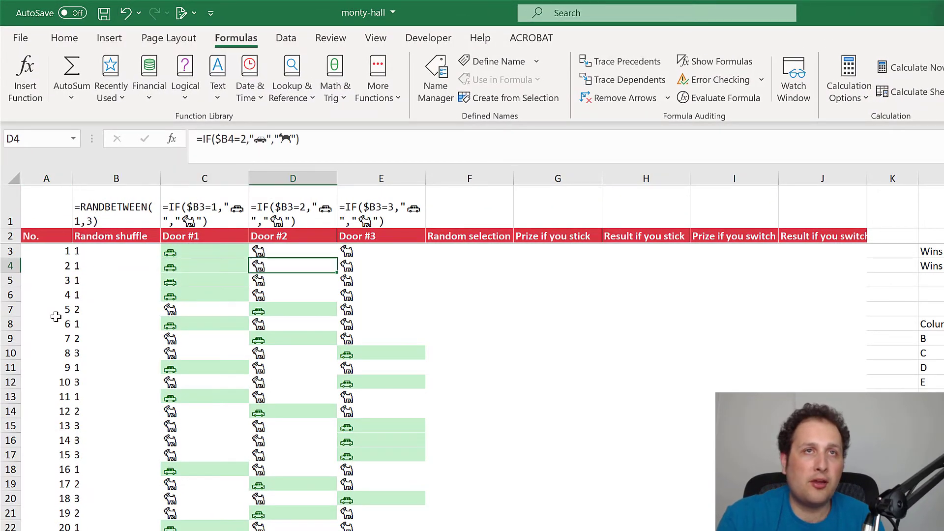
pyautogui.press('Up')
pyautogui.press('Right')
pyautogui.press('Right')
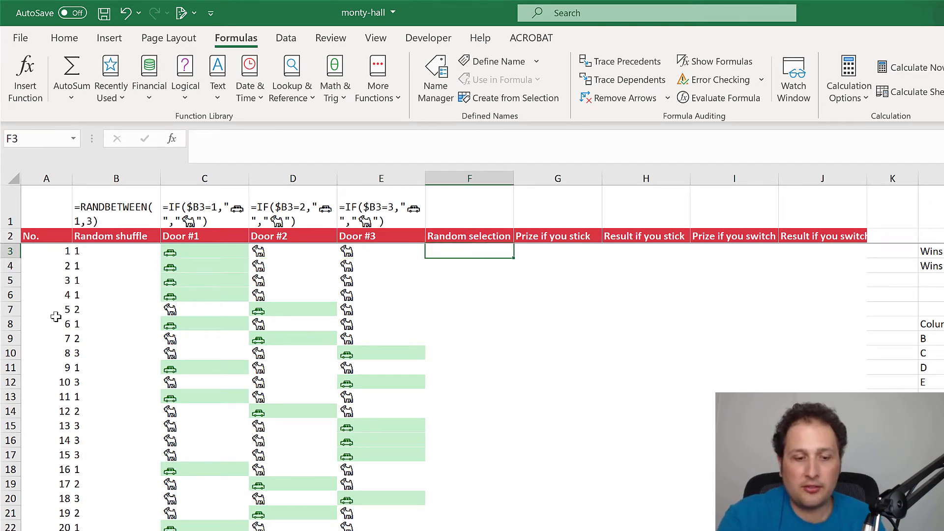
pyautogui.write('=')
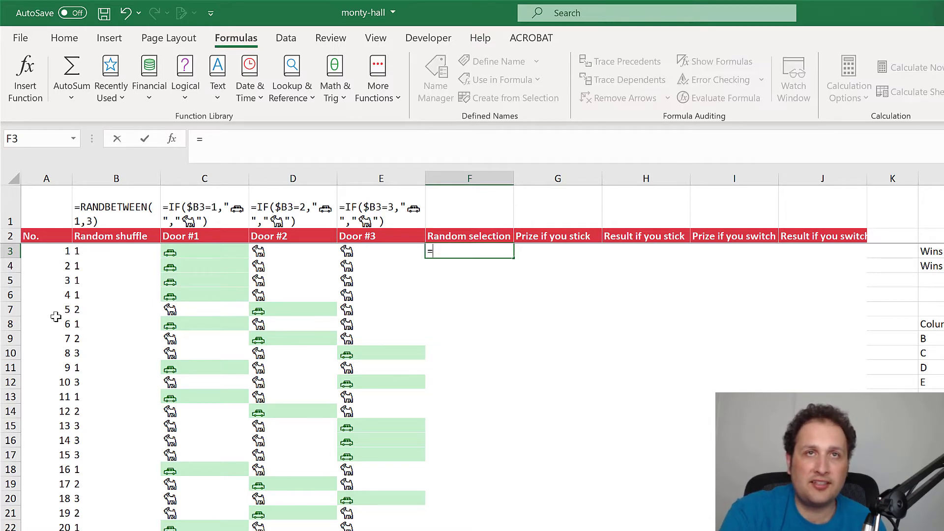
pyautogui.write('"Door')
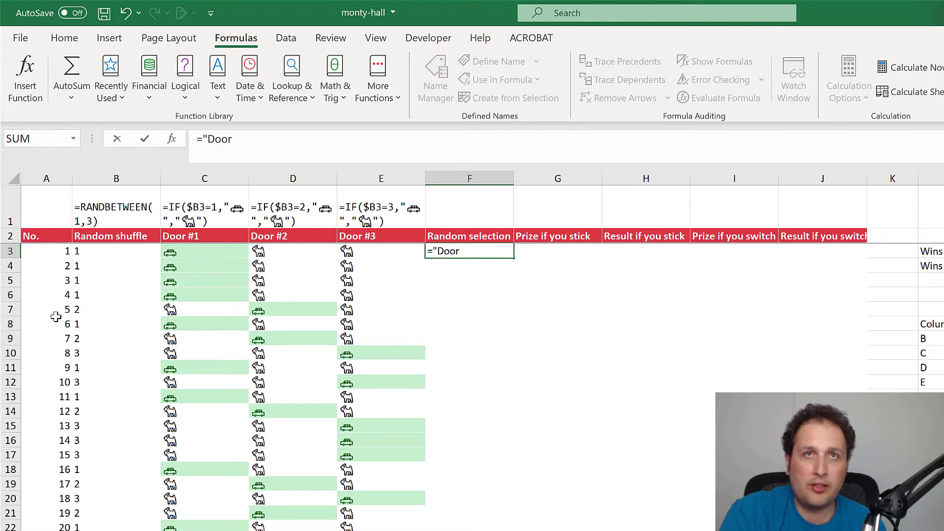
pyautogui.write(' #')
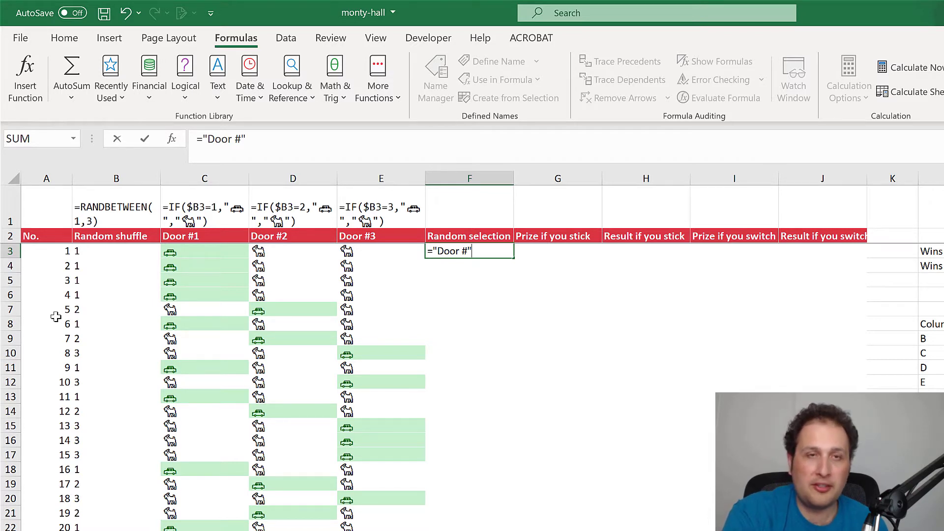
pyautogui.write('&')
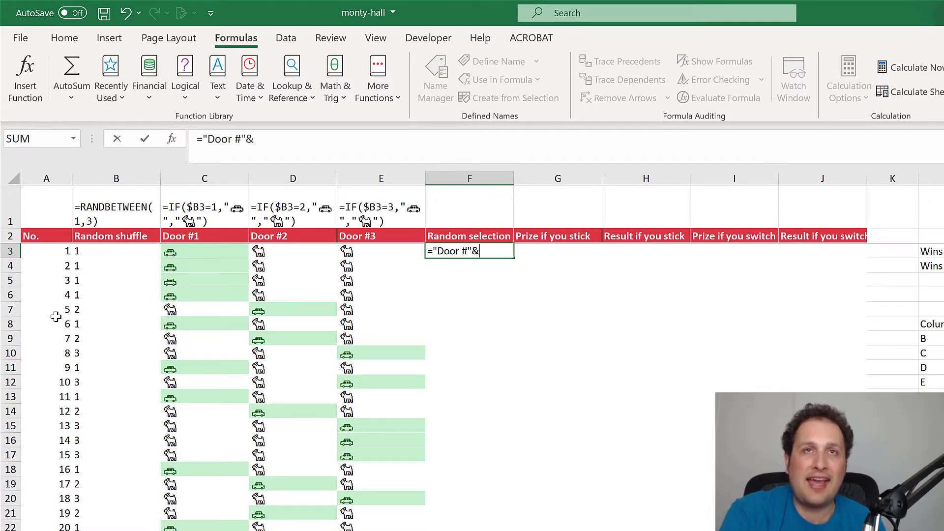
# Step: Append RANDBETWEEN(1,3) to the Random selection formula in F3 and complete it
pyautogui.write('ran')
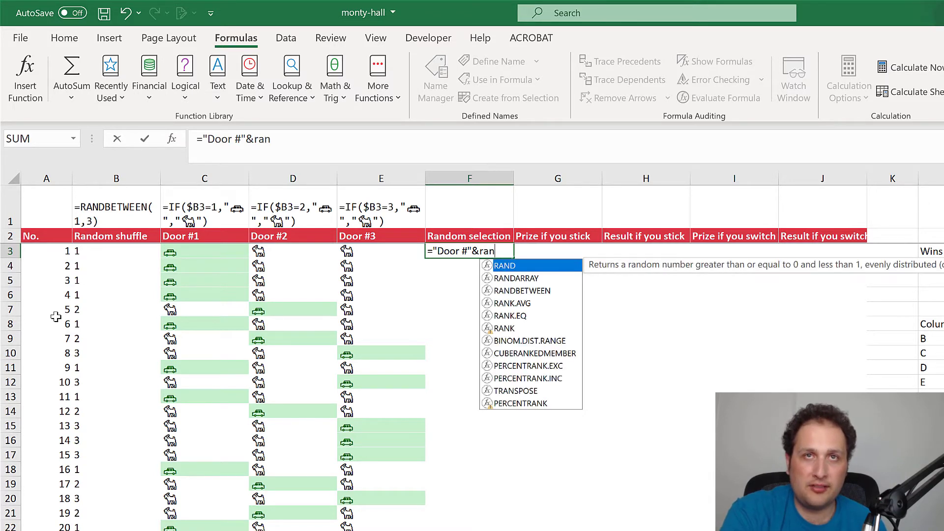
pyautogui.press('Down')
pyautogui.press('Down')
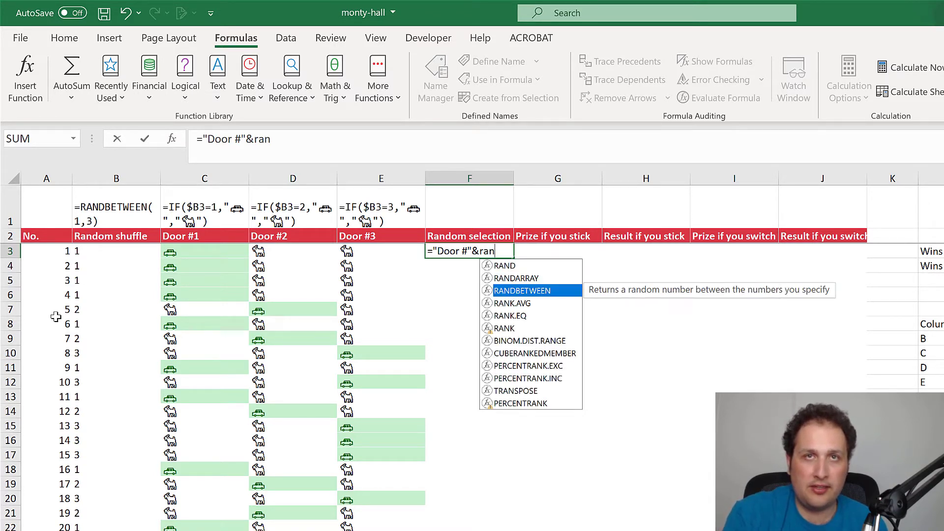
pyautogui.press('Tab')
pyautogui.write('1')
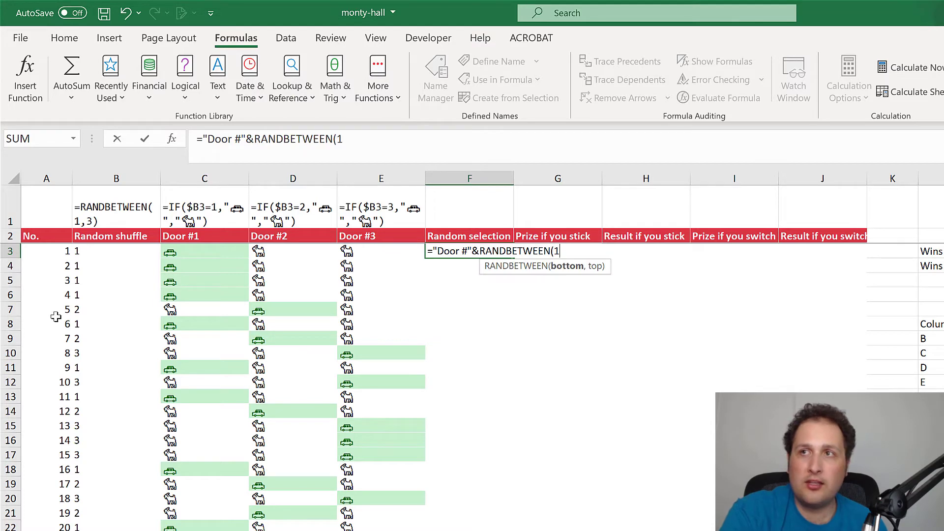
pyautogui.write(',3)')
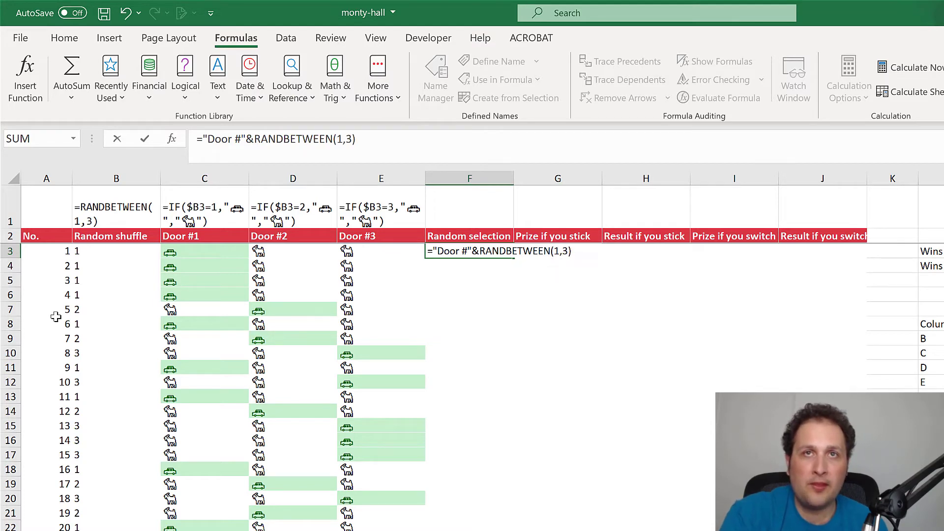
pyautogui.press('Return')
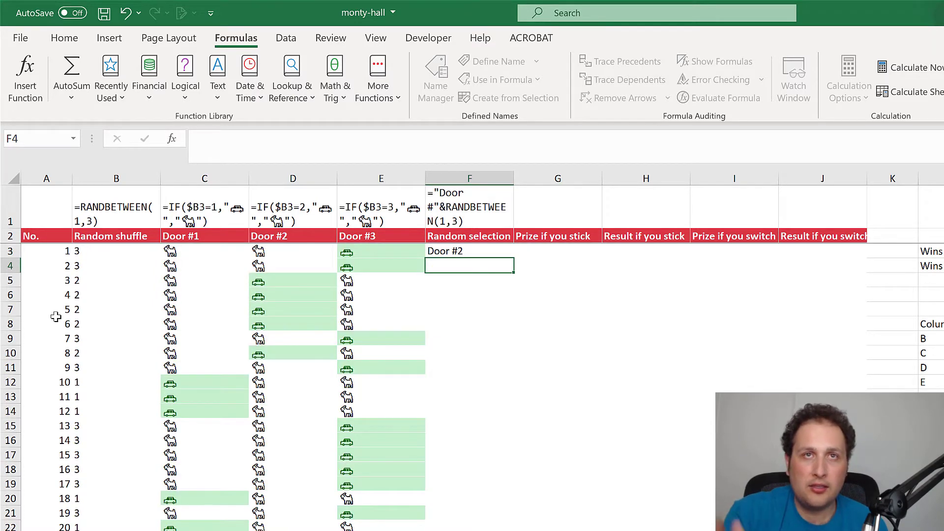
# Step: Fill the Random selection formula from F3 down all simulation rows
pyautogui.press('Up')
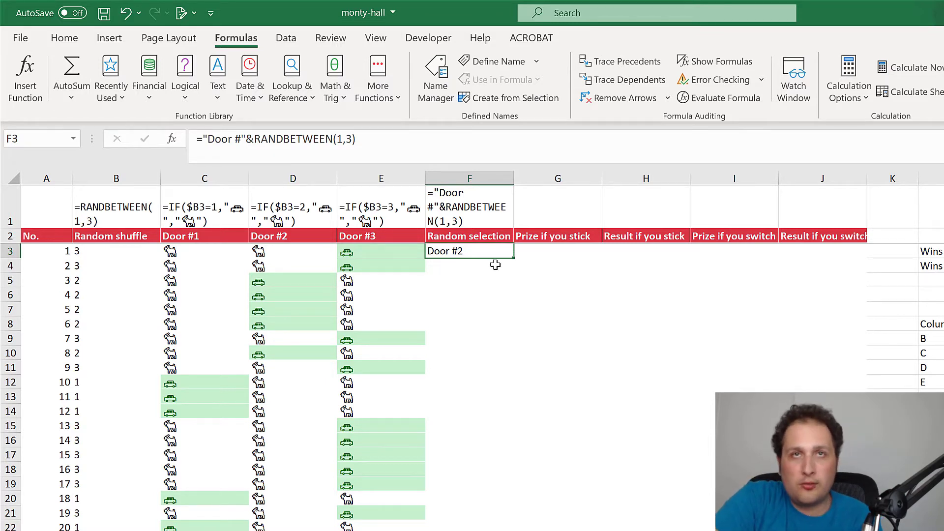
pyautogui.doubleClick(515, 258)
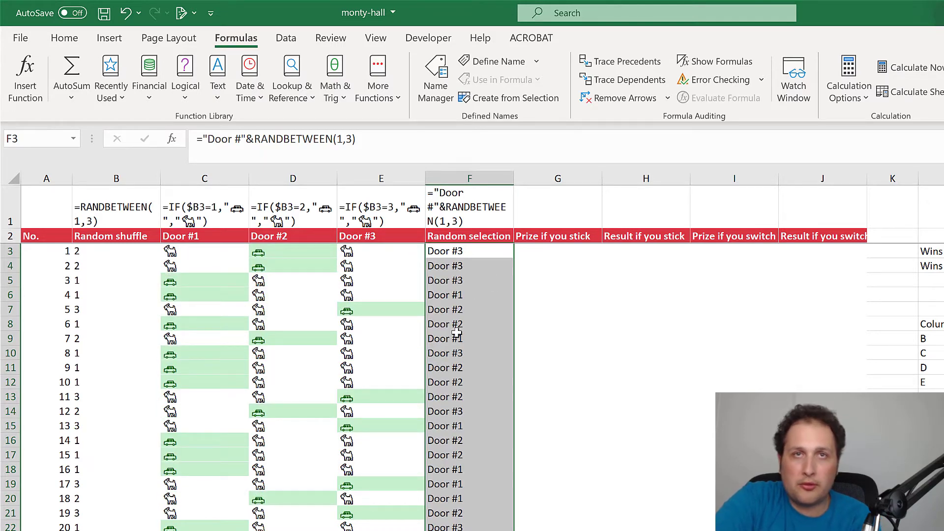
pyautogui.click(457, 329)
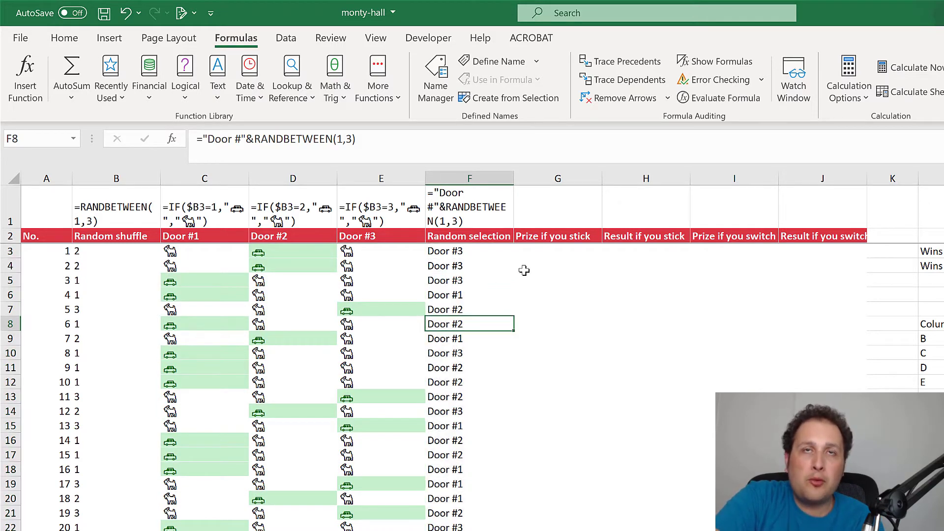
# Step: Start the Prize if you stick formula in G3 with an IF testing F3="Door #1" and returning C3 if true
pyautogui.click(536, 253)
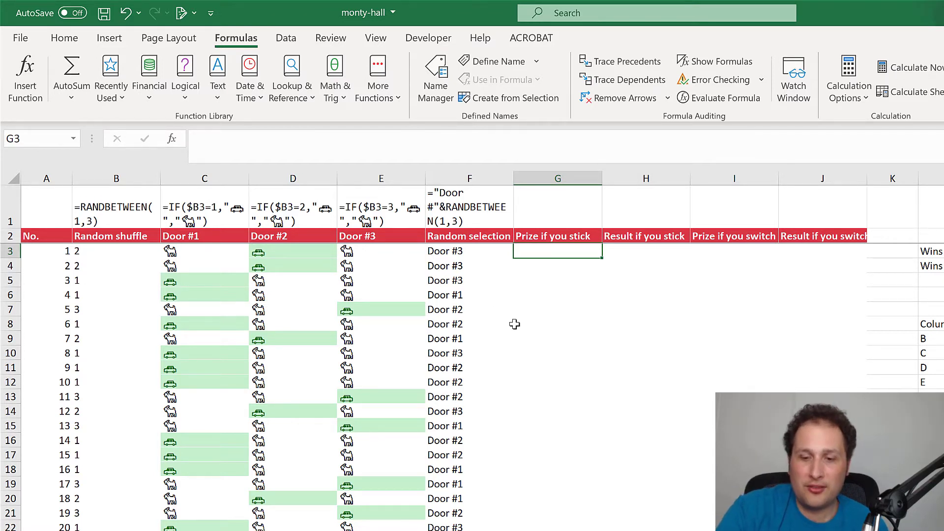
pyautogui.write('=')
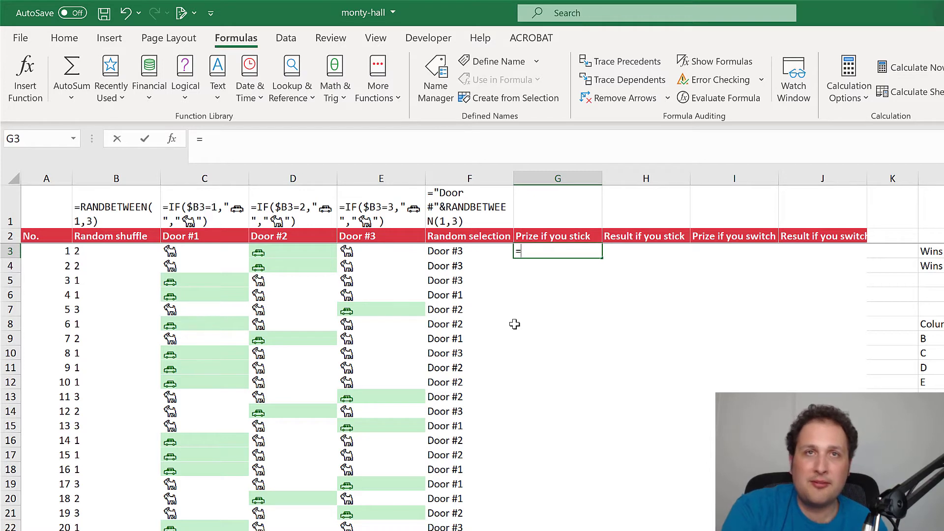
pyautogui.write('if')
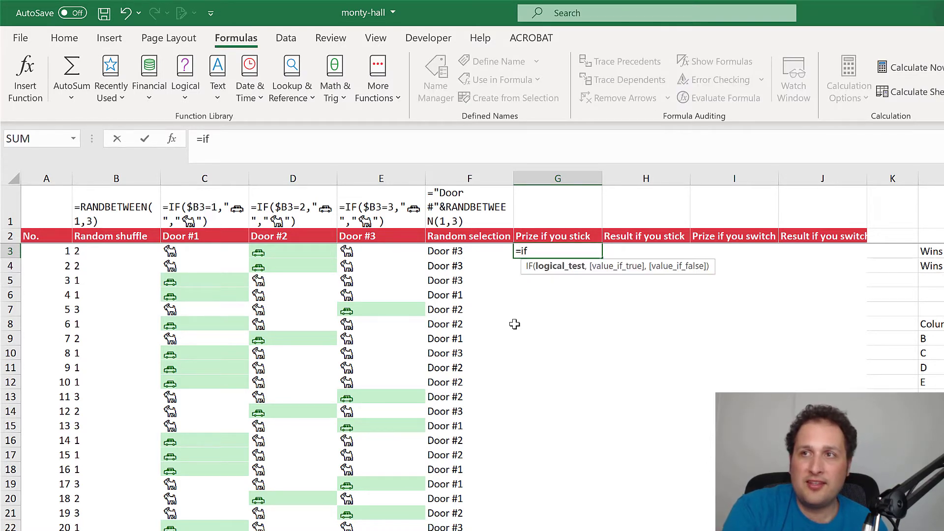
pyautogui.write('(f3')
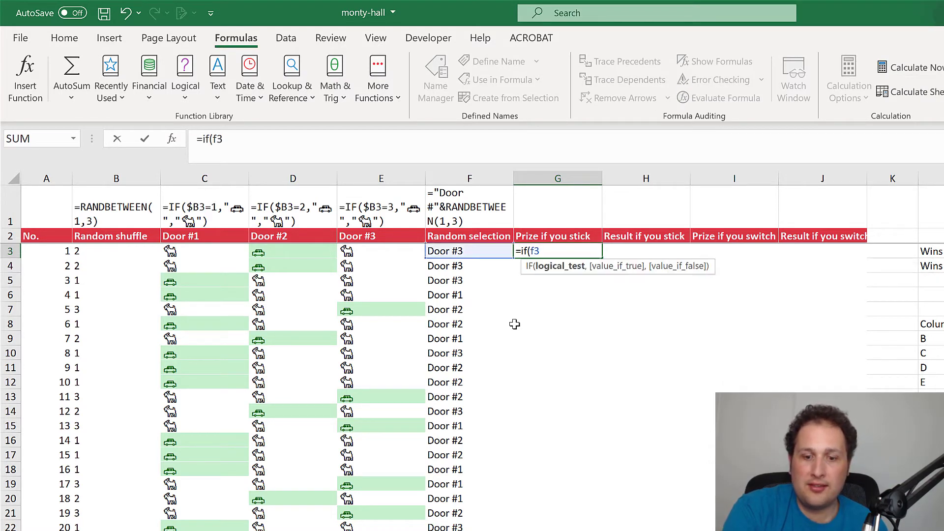
pyautogui.write('="Dooe')
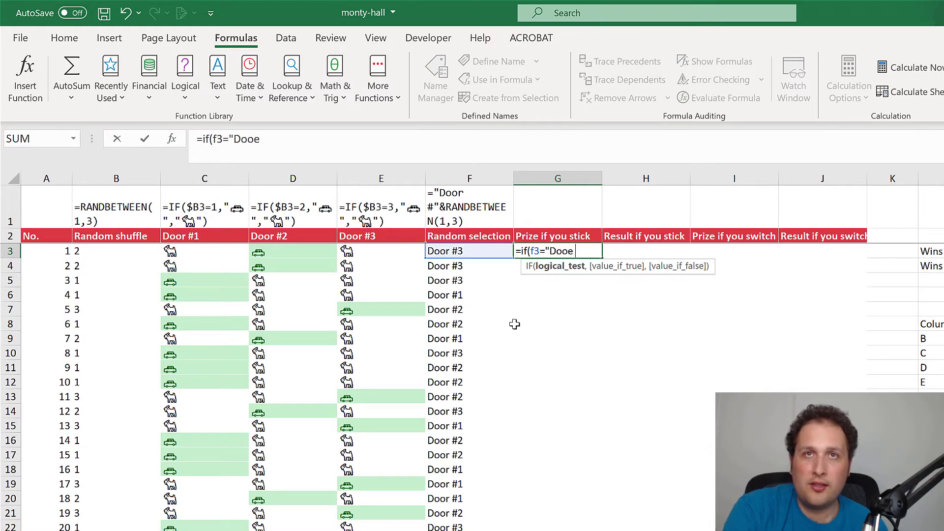
pyautogui.press('BackSpace')
pyautogui.write('r ')
pyautogui.write('#1",c3')
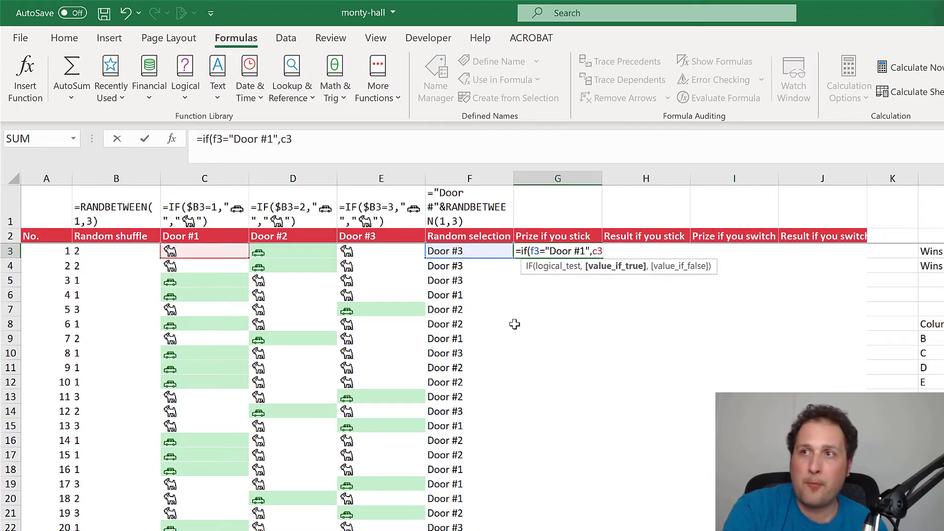
# Step: Complete the Prize if you stick formula in G3 with a nested IF testing F3="Door #2", returning D3 if true and E3 otherwise
pyautogui.write(',if ')
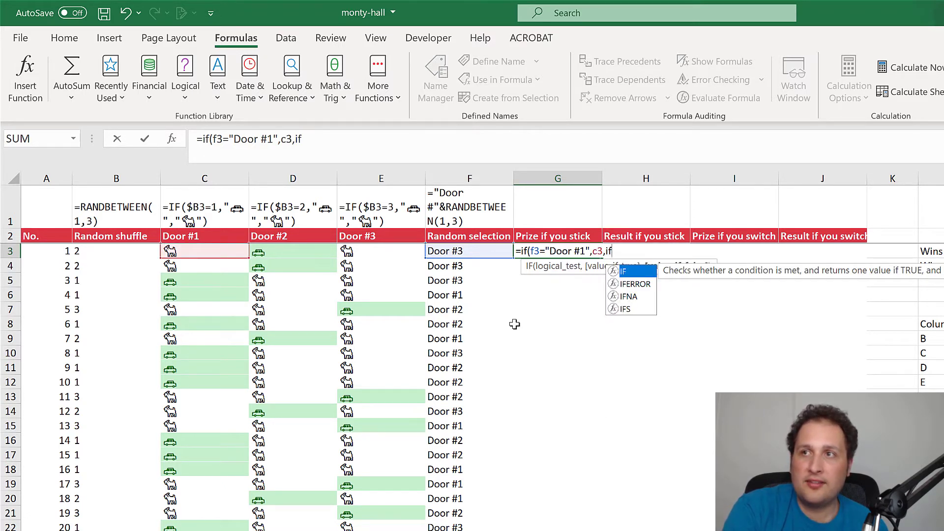
pyautogui.write('(f3')
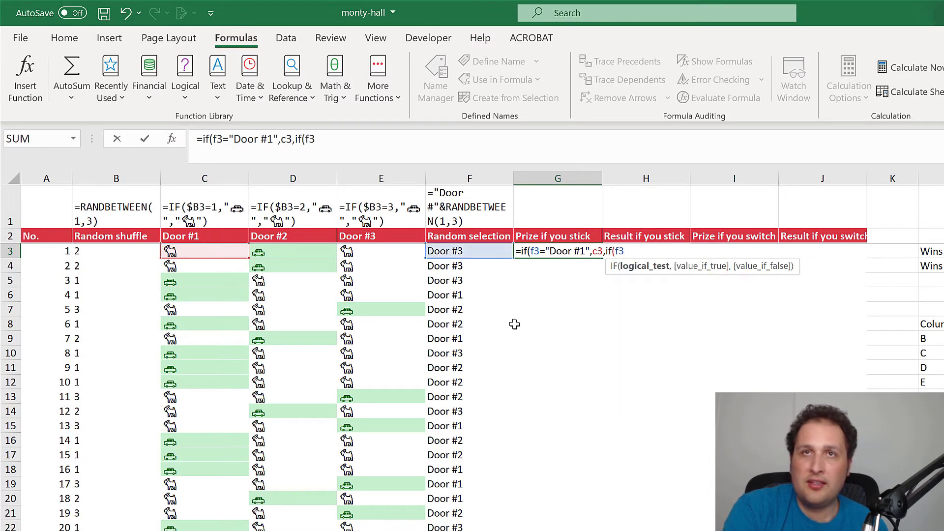
pyautogui.write('="Door #')
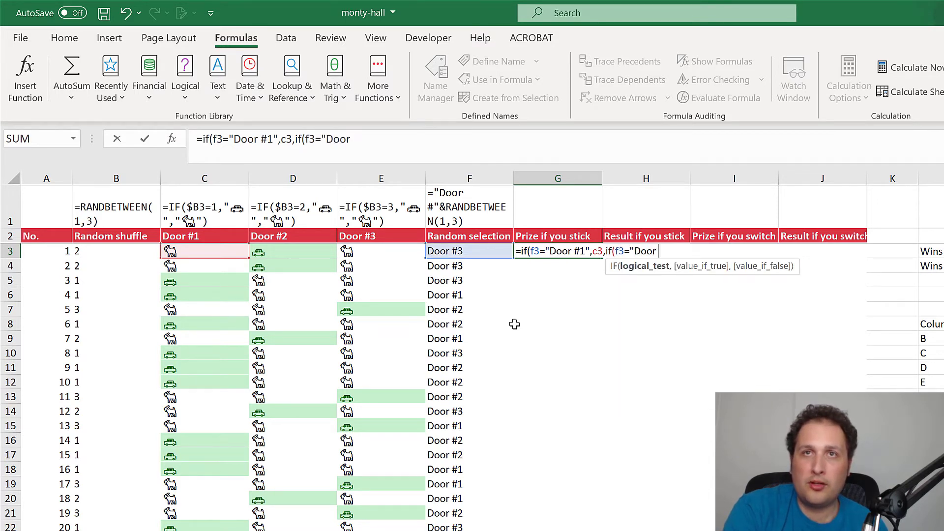
pyautogui.write('2')
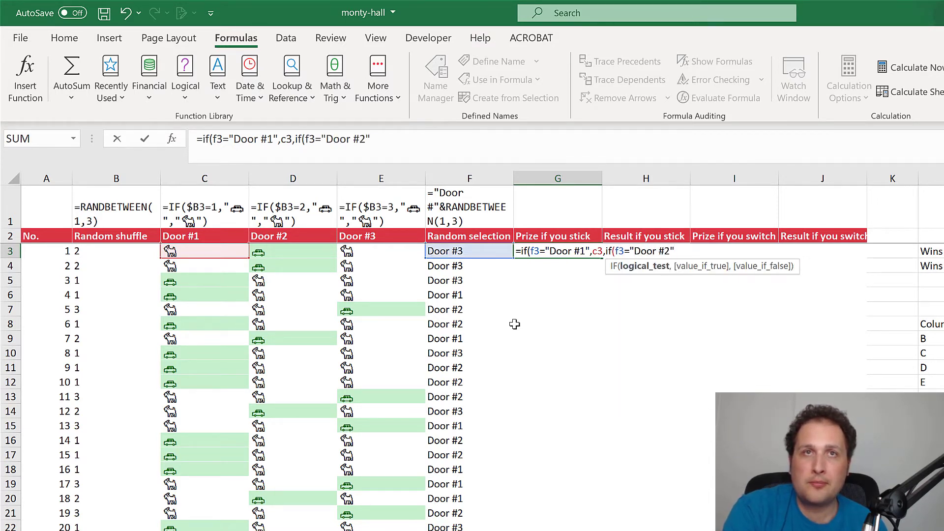
pyautogui.write('",')
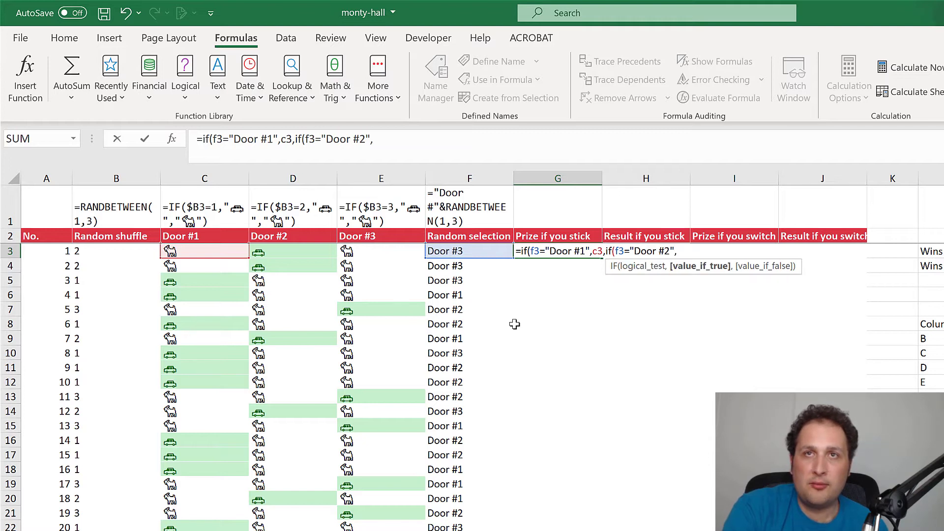
pyautogui.write('d3,')
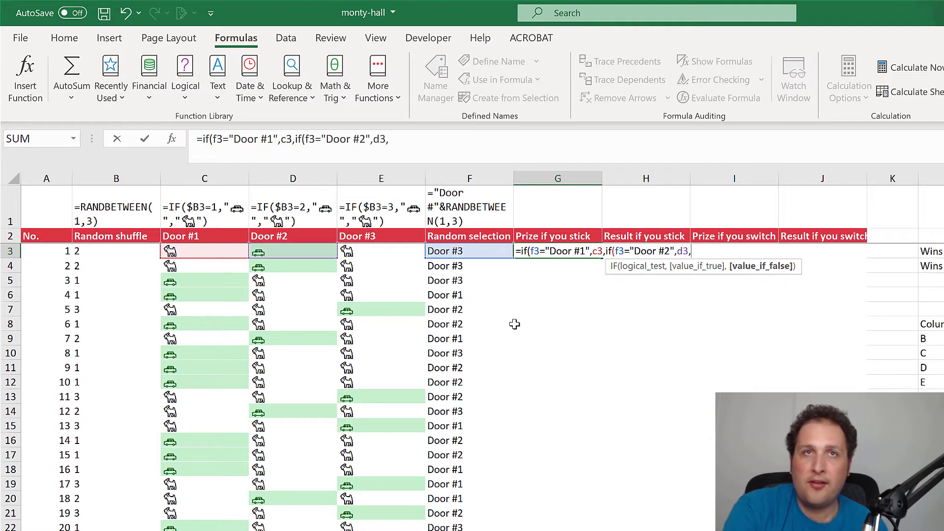
pyautogui.write('e3')
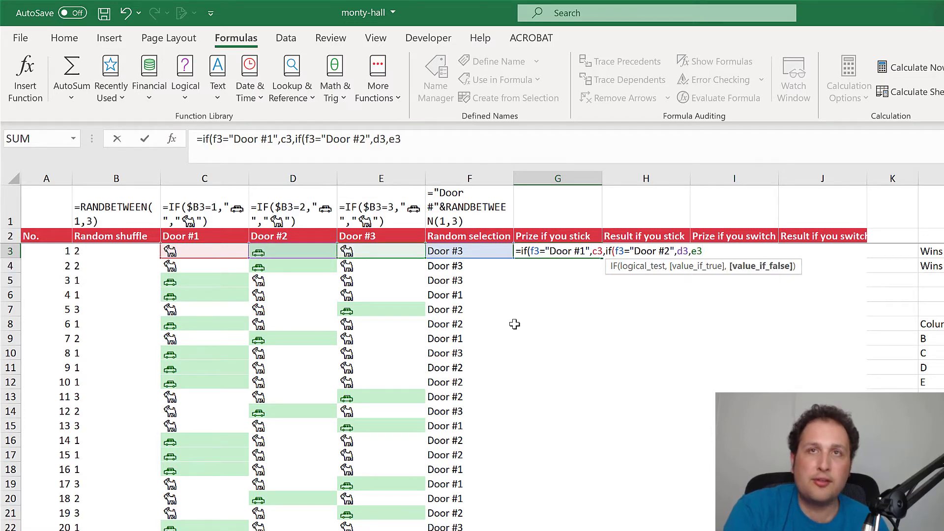
pyautogui.write('))')
pyautogui.press('Return')
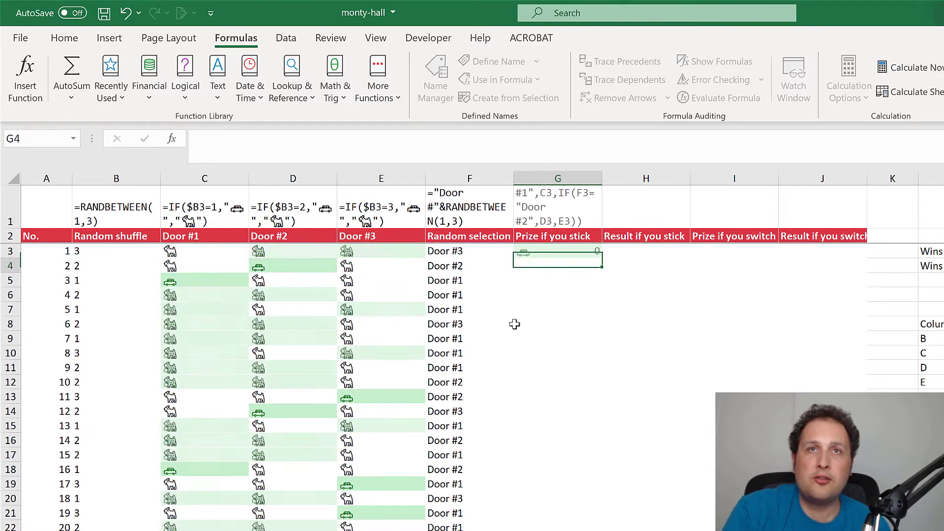
# Step: Fill the Prize if you stick formula from G3 down all simulation rows and check the prizes against the random selections
pyautogui.click(461, 257)
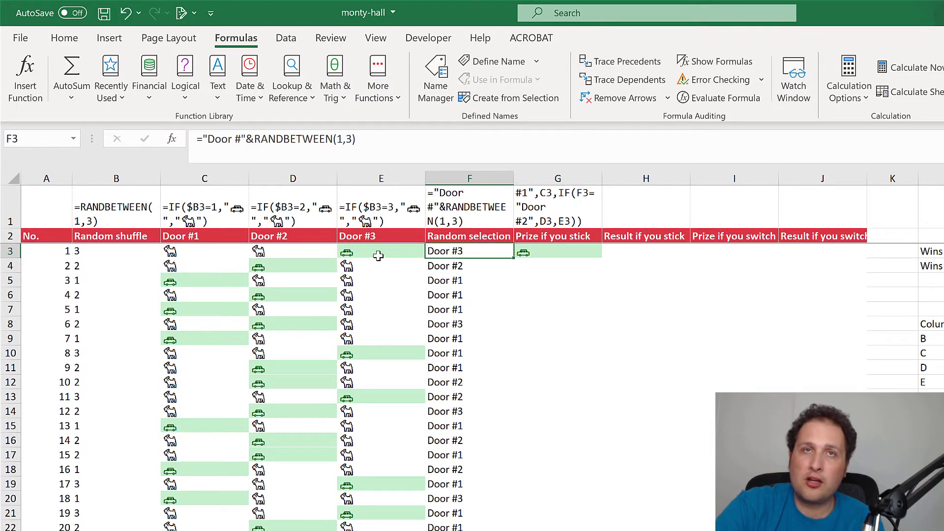
pyautogui.click(545, 257)
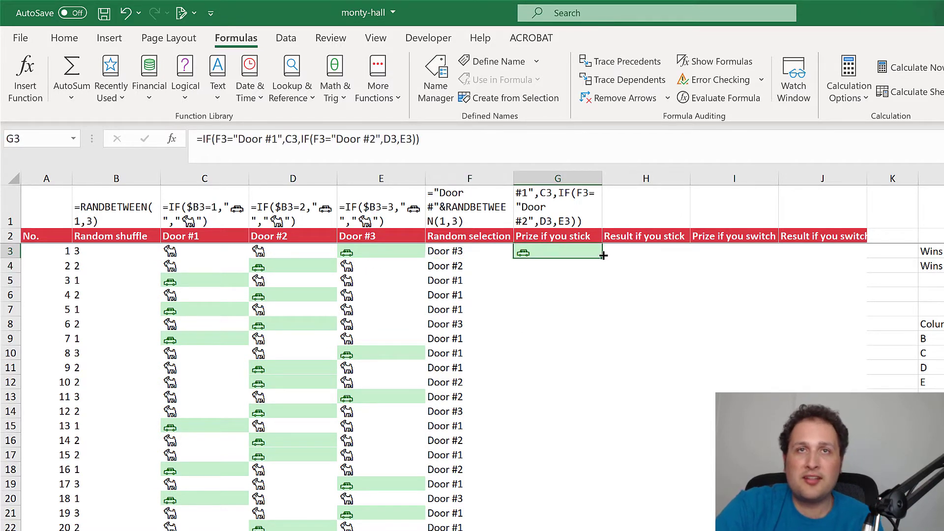
pyautogui.doubleClick(603, 254)
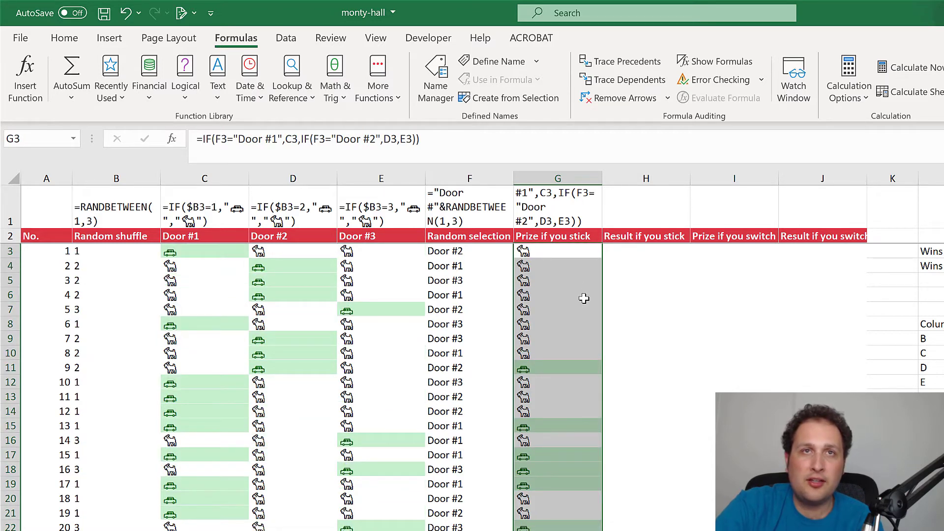
pyautogui.click(474, 257)
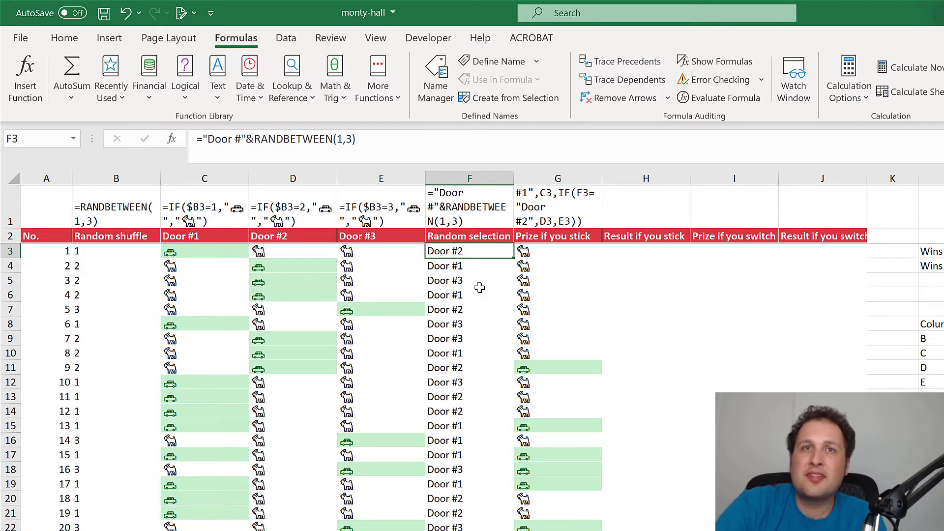
pyautogui.click(543, 279)
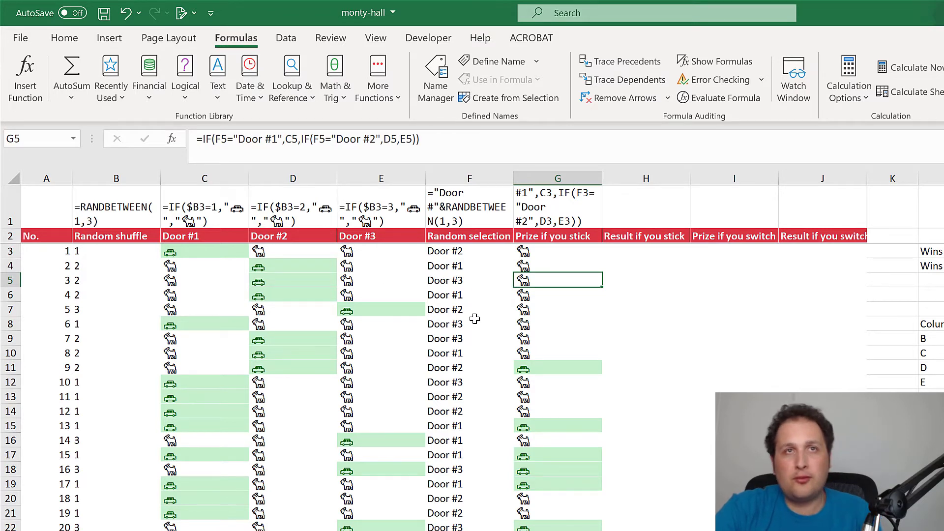
# Step: Enter a Result if you stick formula in H3 with an IF testing G3 for the car emoji, returning "Win" if true and "Loss" otherwise
pyautogui.click(631, 250)
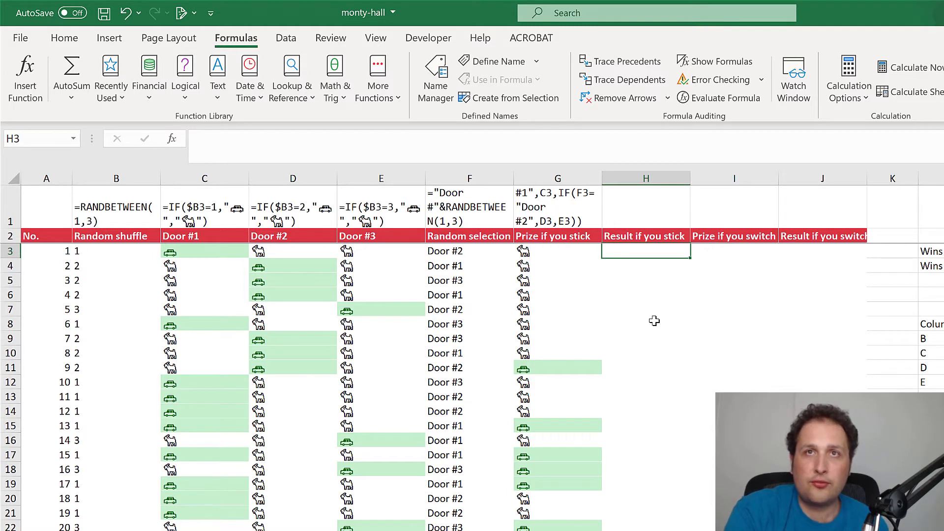
pyautogui.write('=')
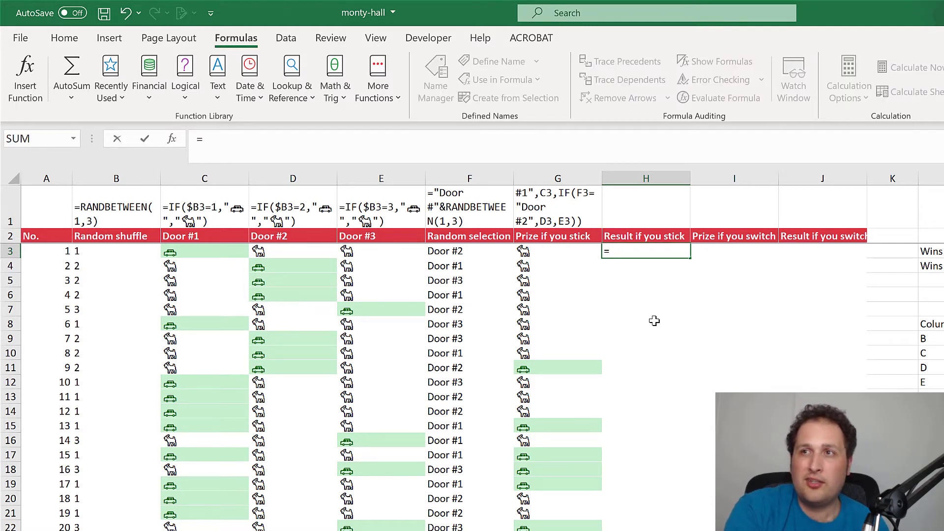
pyautogui.write('if')
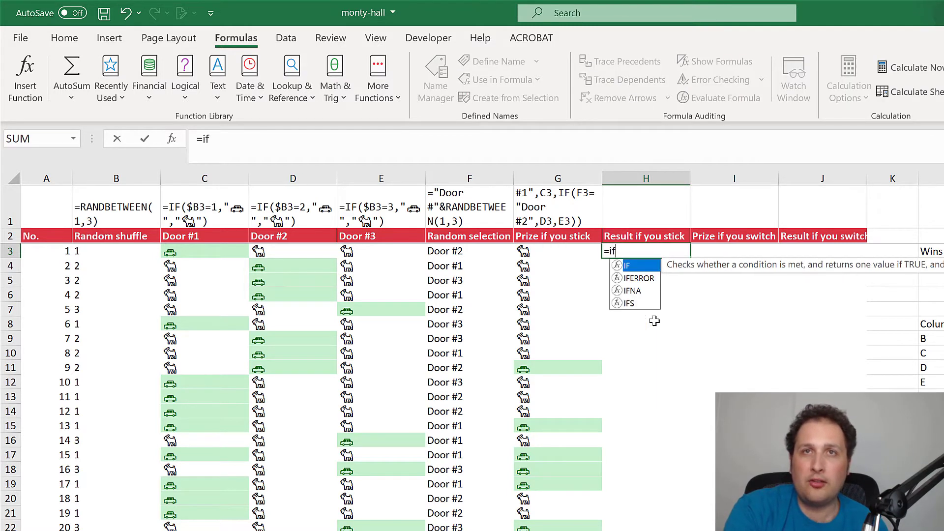
pyautogui.write('(g')
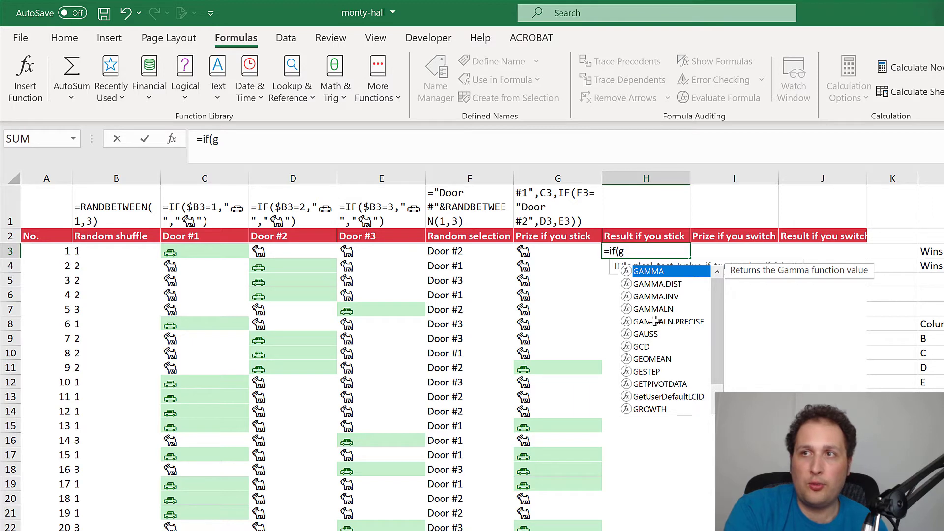
pyautogui.write('3')
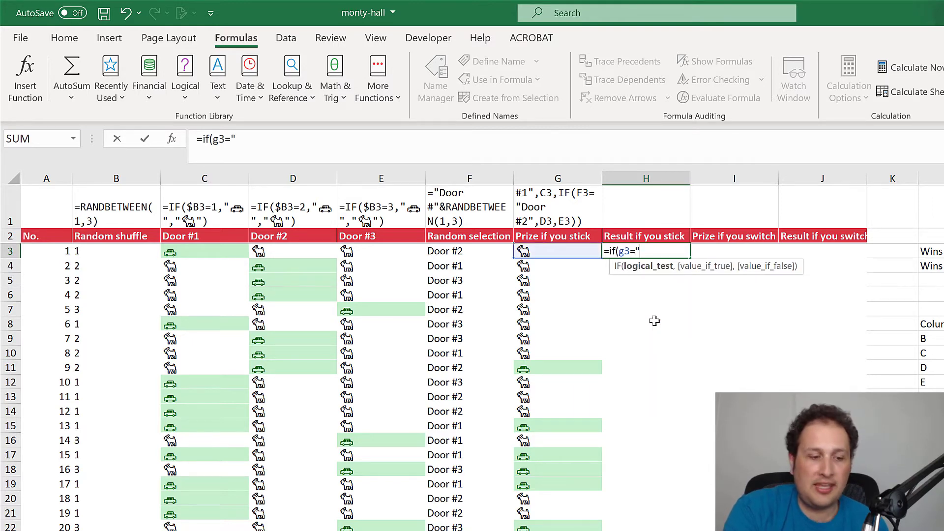
pyautogui.write('="')
pyautogui.press('super+period')
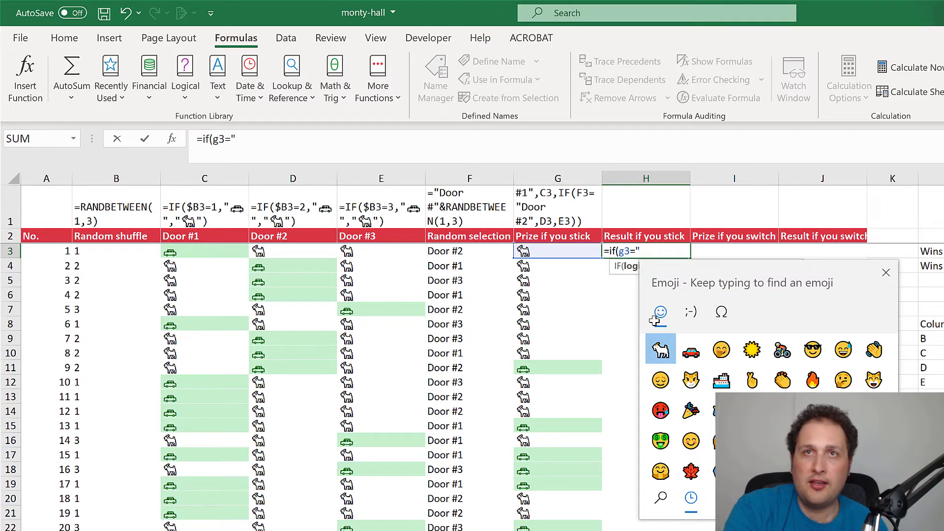
pyautogui.write('car')
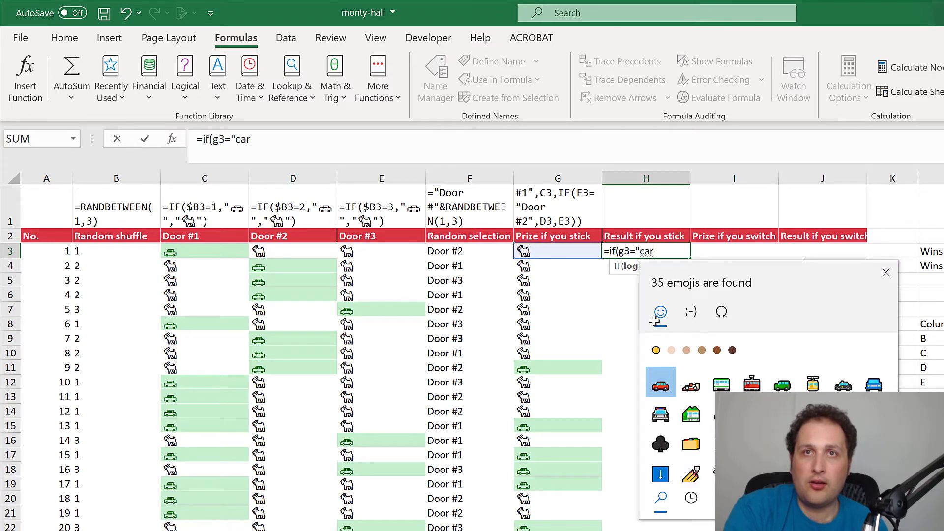
pyautogui.click(654, 395)
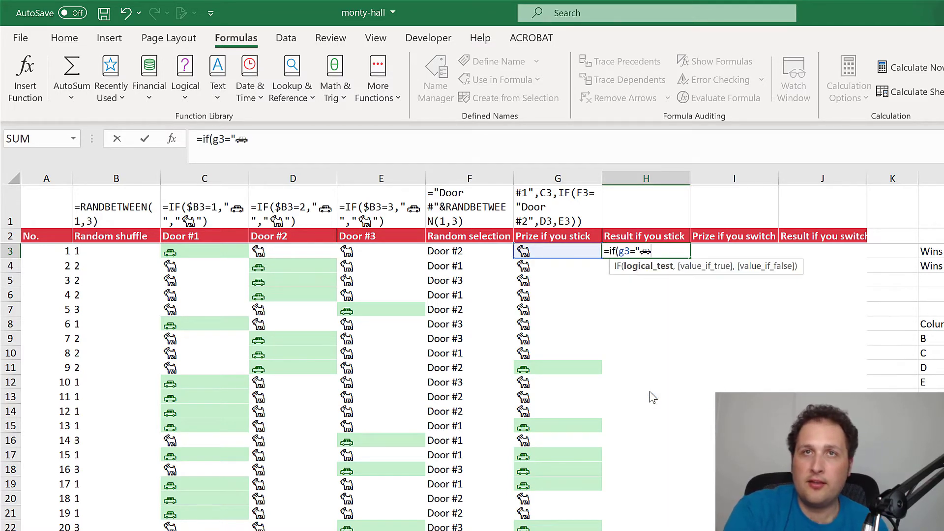
pyautogui.write('","W')
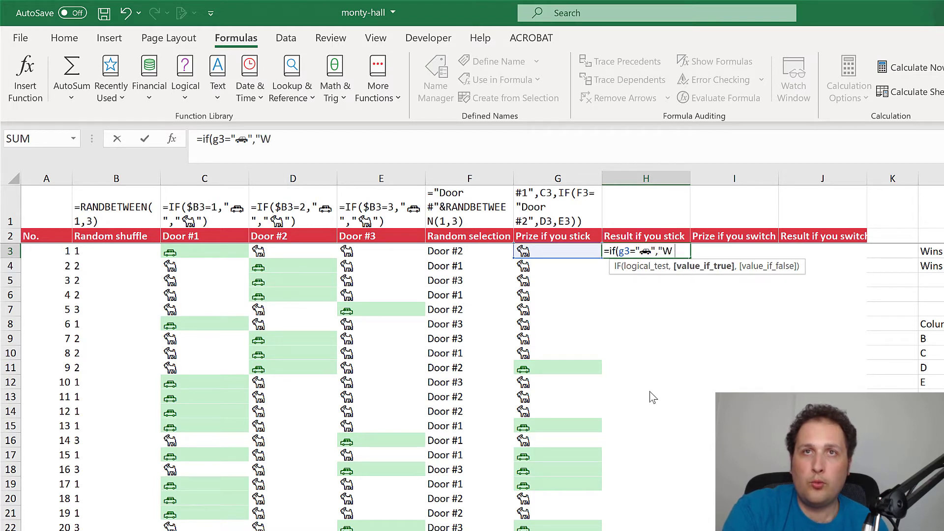
pyautogui.write('in","Loss"')
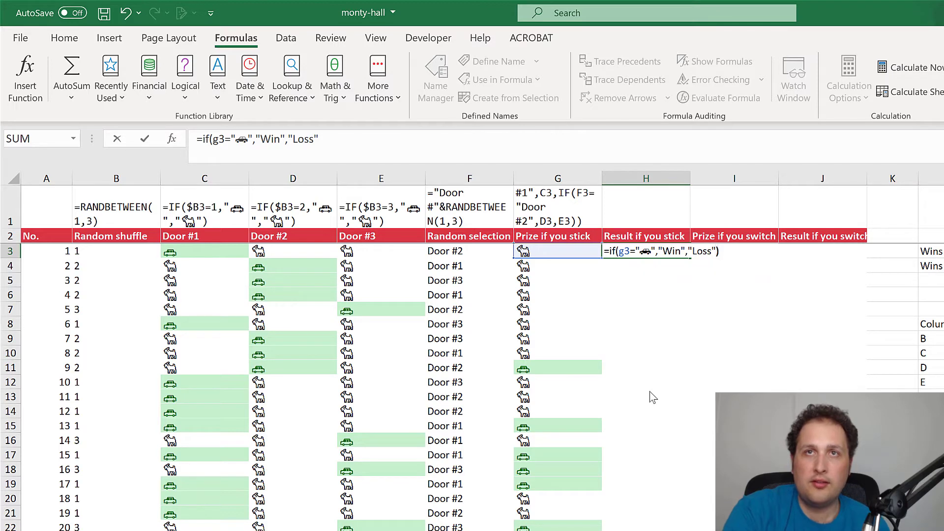
pyautogui.press('Return')
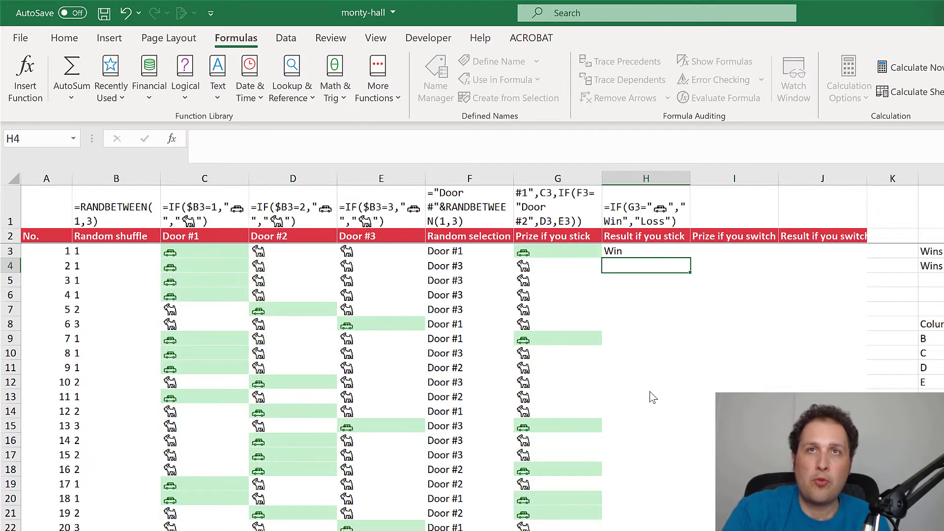
# Step: Fill the Result if you stick formula from H3 down all simulation rows and inspect the COUNTIF formula in M3
pyautogui.press('Up')
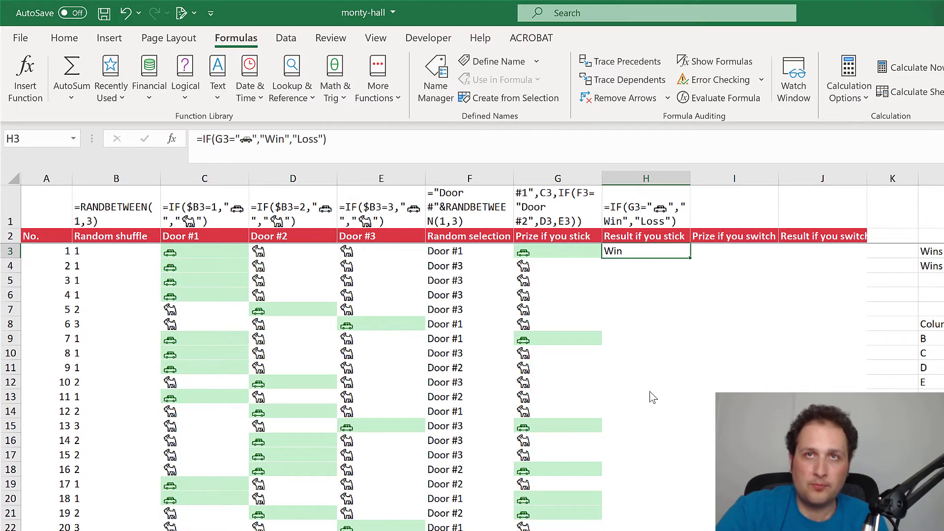
pyautogui.doubleClick(690, 258)
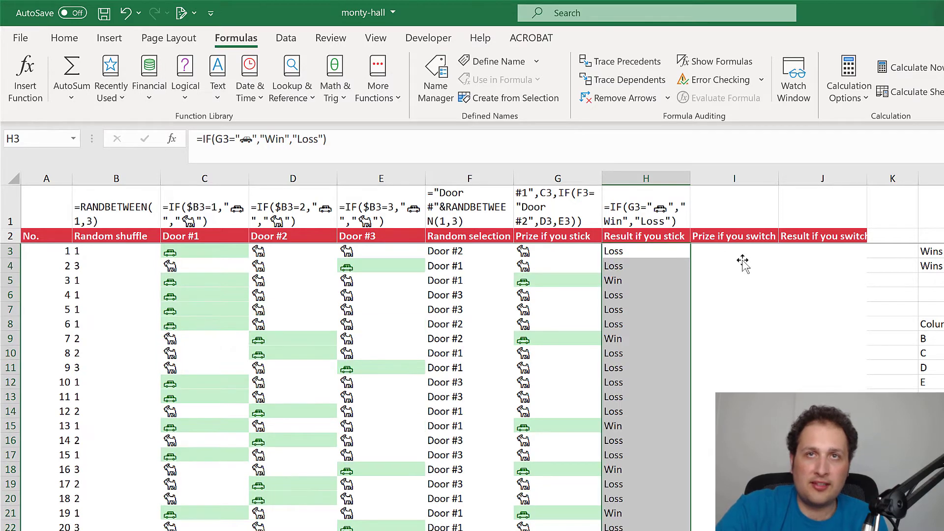
pyautogui.click(742, 261)
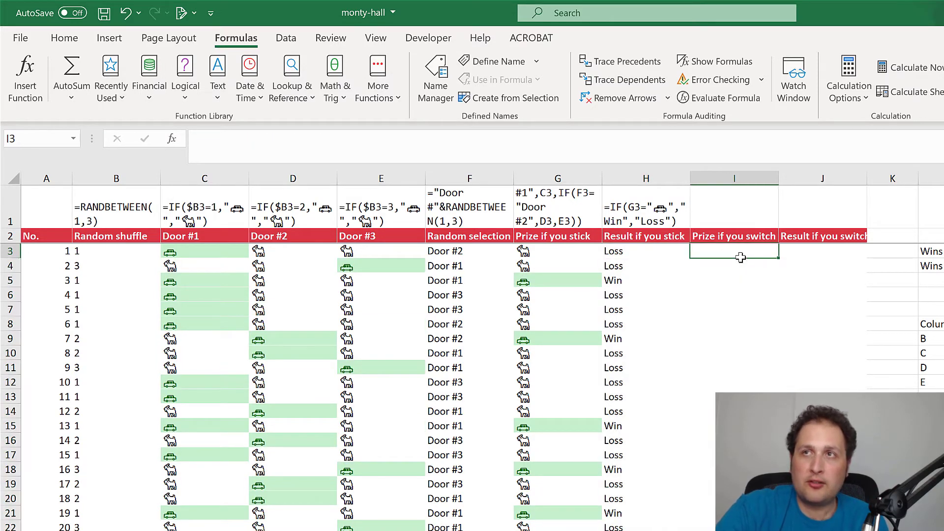
pyautogui.press('Right')
pyautogui.press('Right')
pyautogui.press('Right')
pyautogui.press('Right')
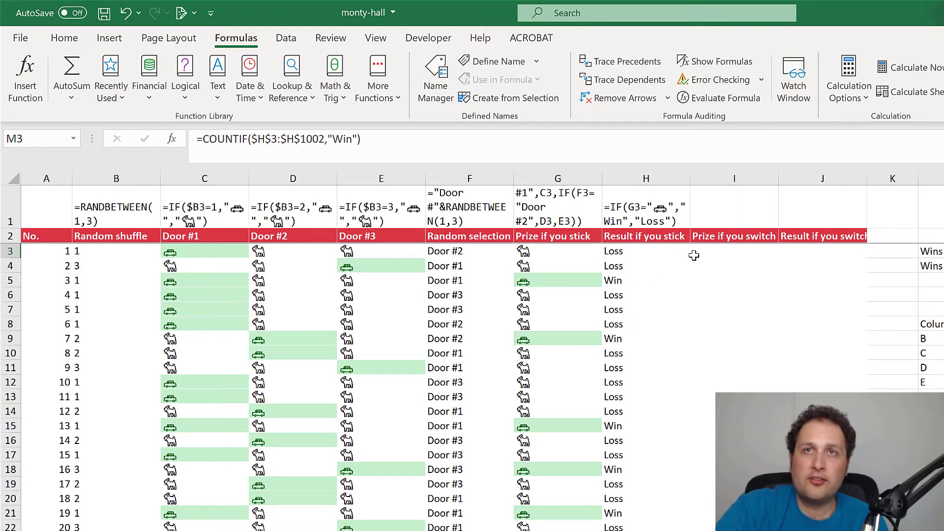
# Step: Start the Prize if you switch formula in I3 with an IF testing whether G3 equals the goat emoji
pyautogui.click(738, 255)
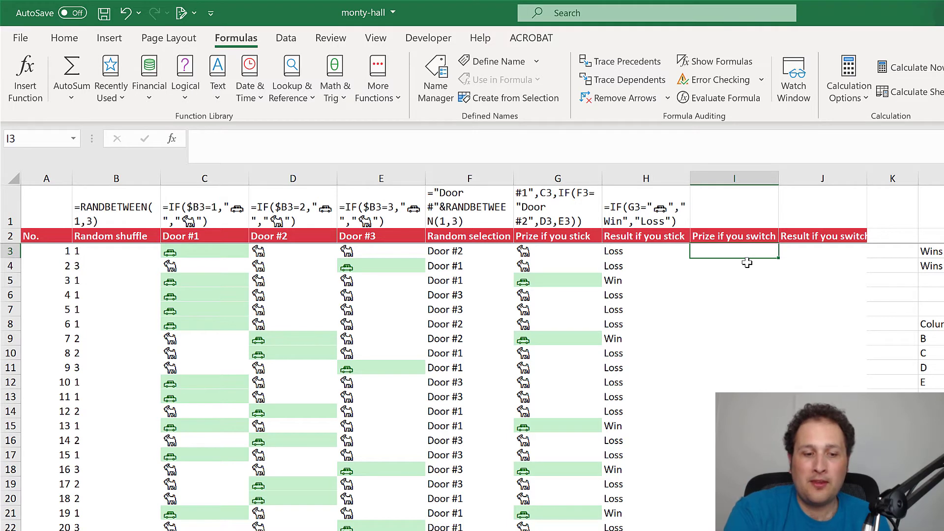
pyautogui.press('F2')
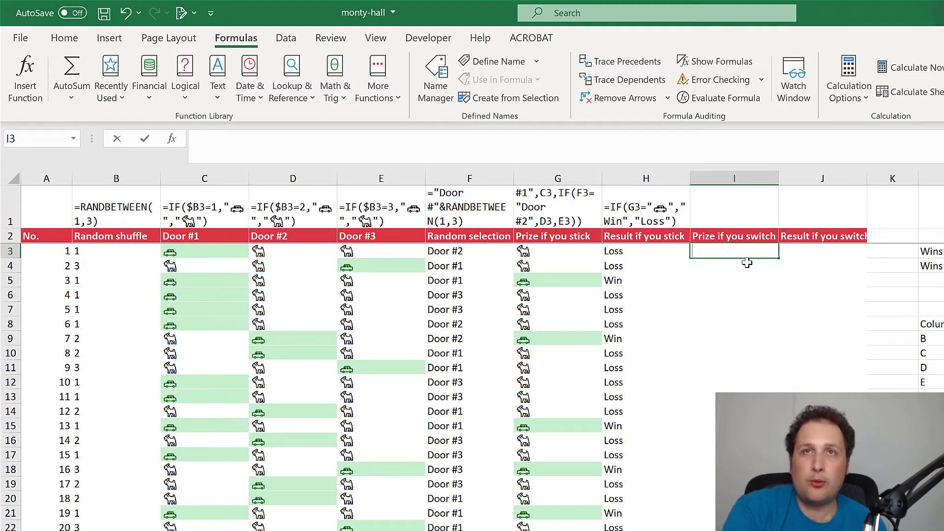
pyautogui.write('=if(g')
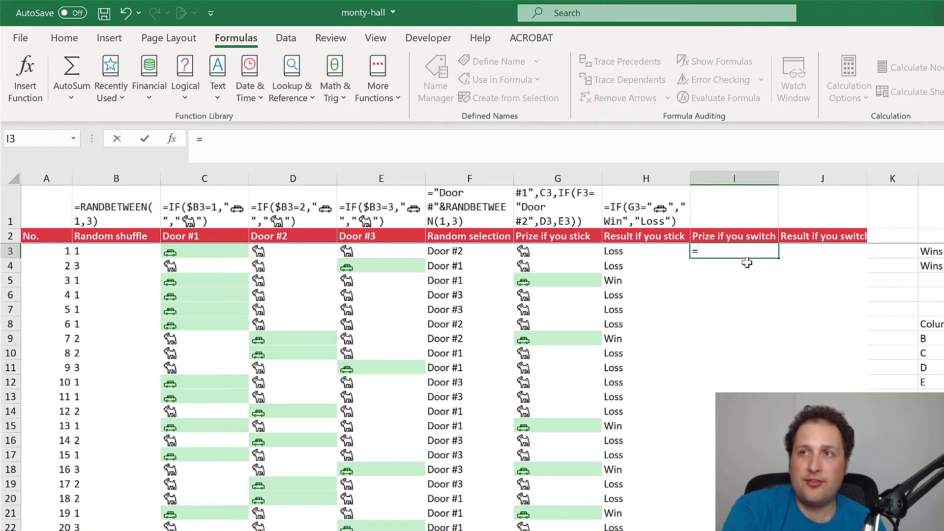
pyautogui.write('3=')
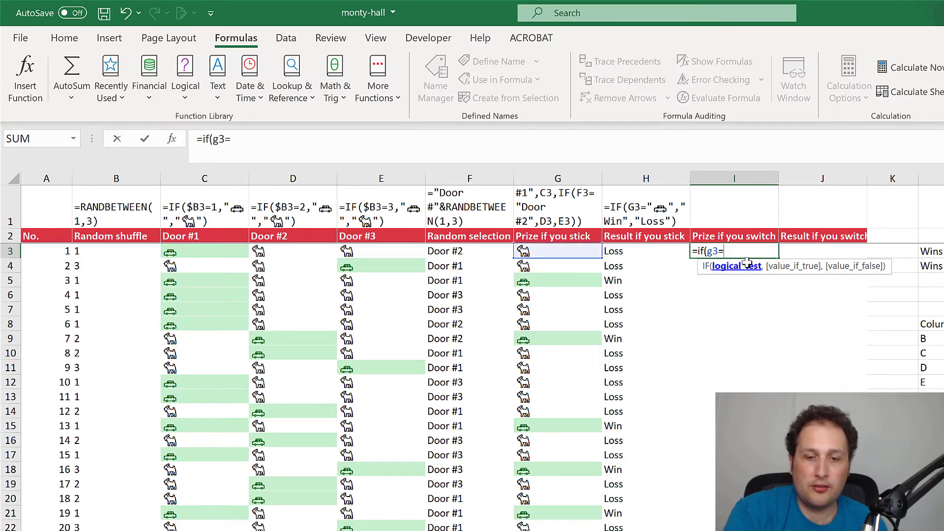
pyautogui.press('super')
pyautogui.press('super')
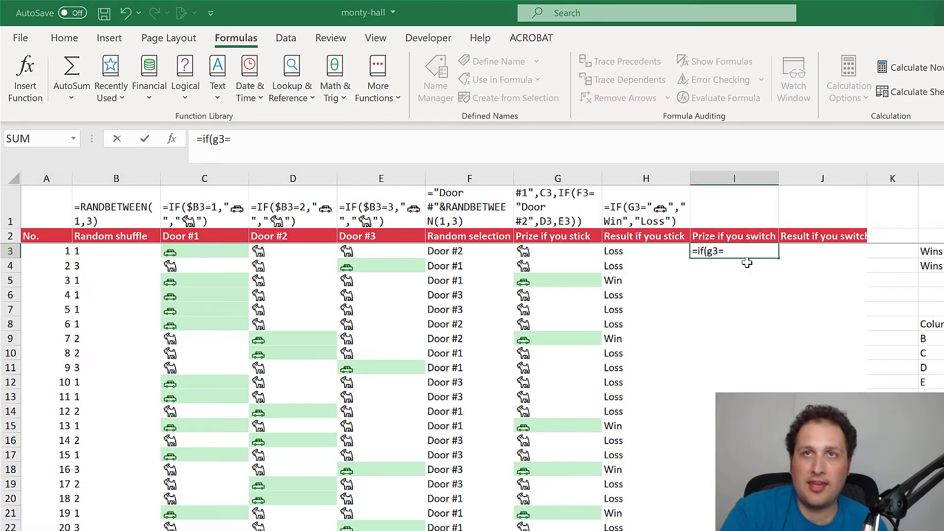
pyautogui.click(746, 263)
pyautogui.click(722, 151)
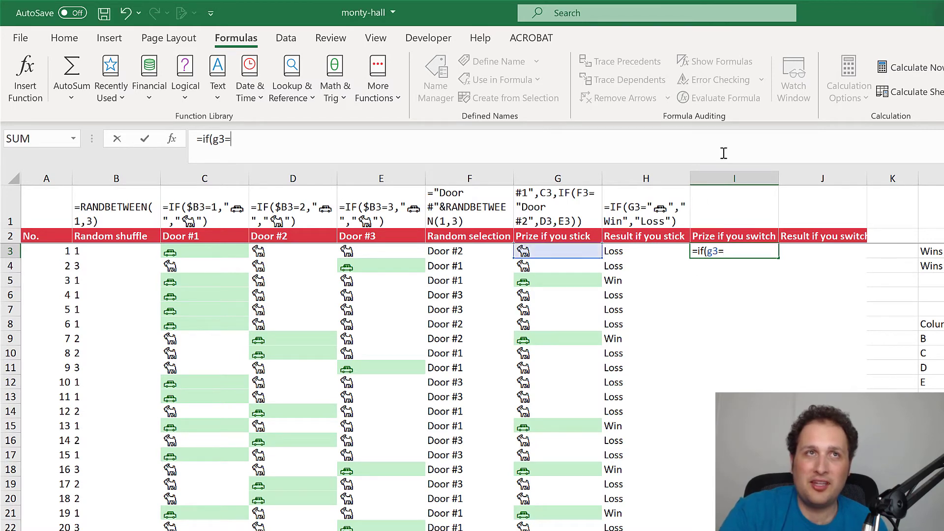
pyautogui.write('"')
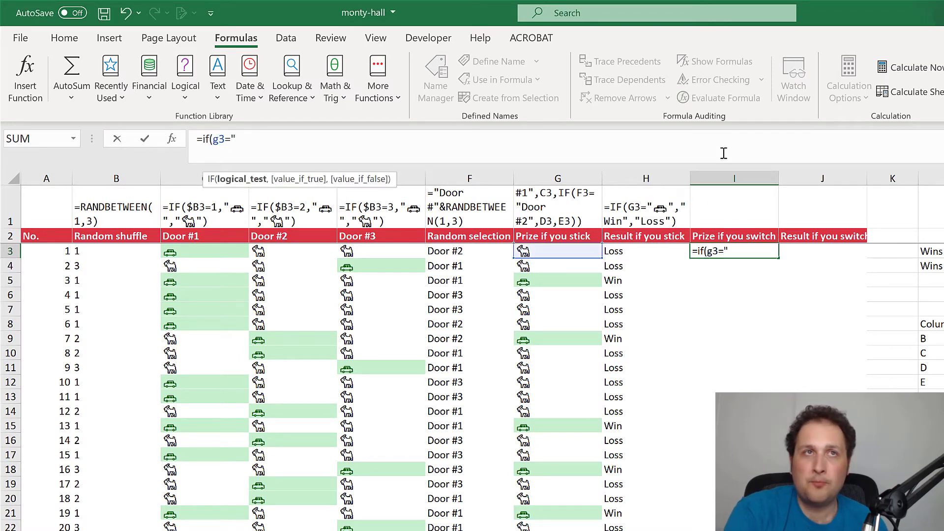
pyautogui.press('super+period')
pyautogui.write('goat')
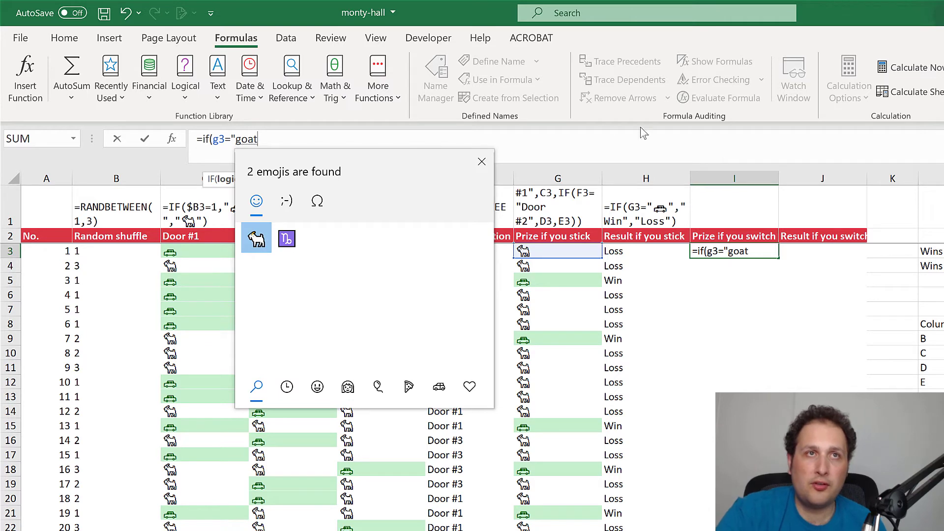
pyautogui.click(256, 238)
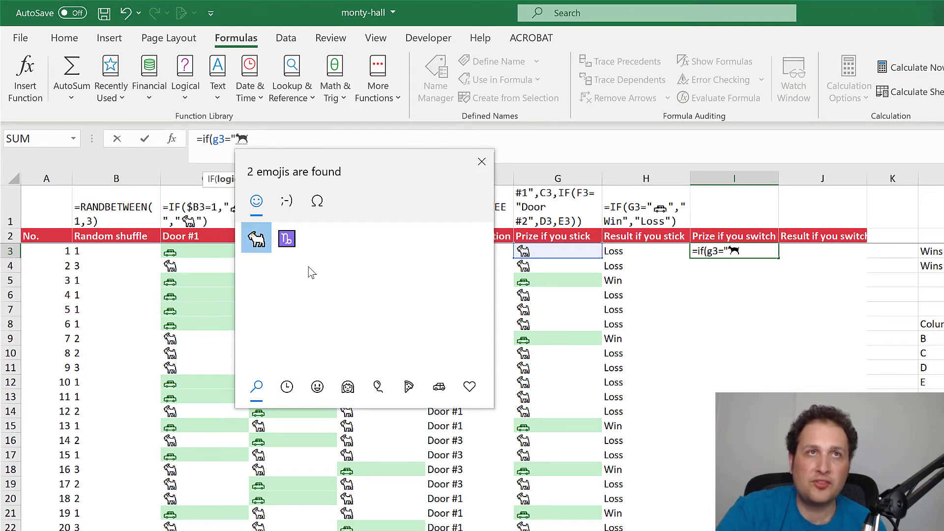
pyautogui.write('",')
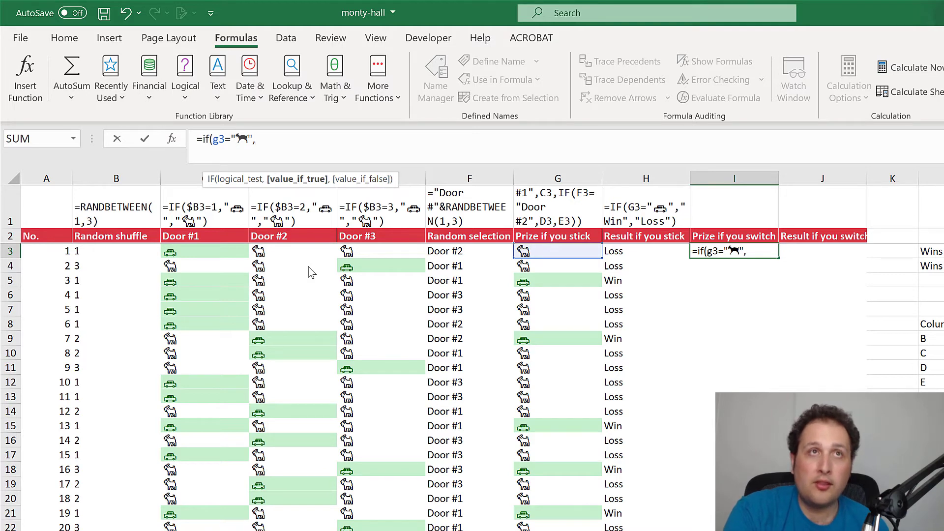
# Step: Add the car emoji in quotes as the value if true in the I3 formula
pyautogui.press('super')
pyautogui.press('super')
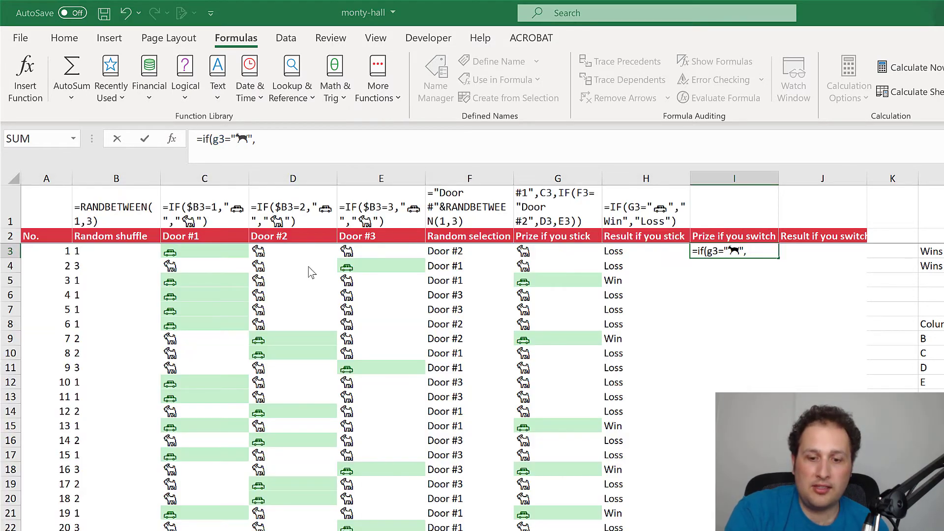
pyautogui.write('"')
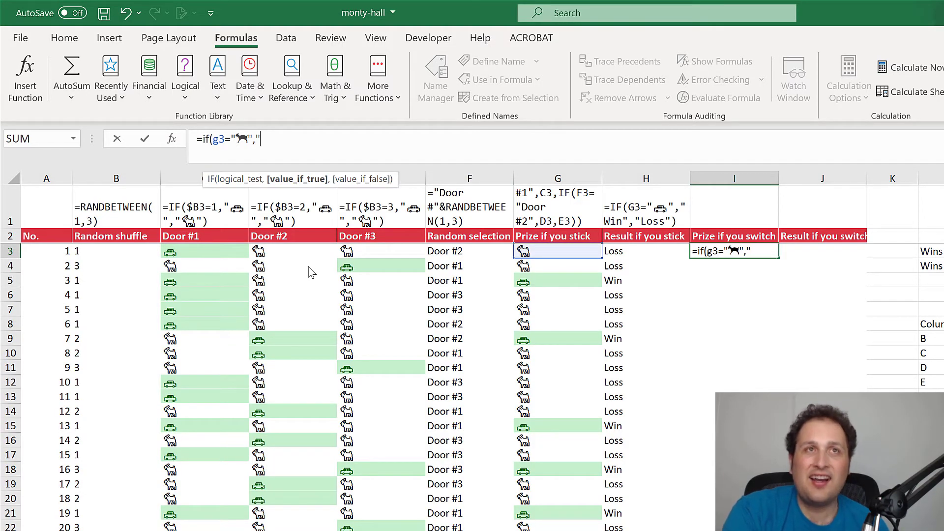
pyautogui.press('super+period')
pyautogui.write('car')
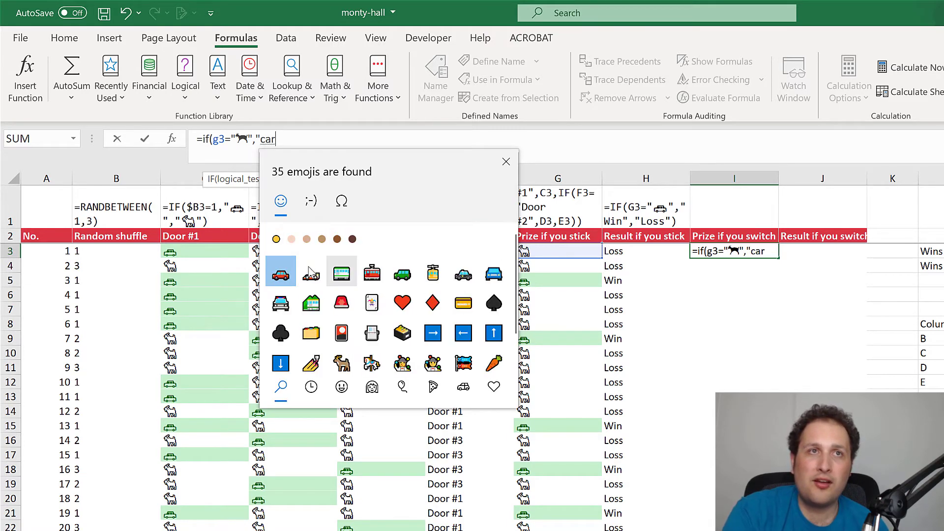
pyautogui.press('Return')
pyautogui.press('Escape')
pyautogui.write('"')
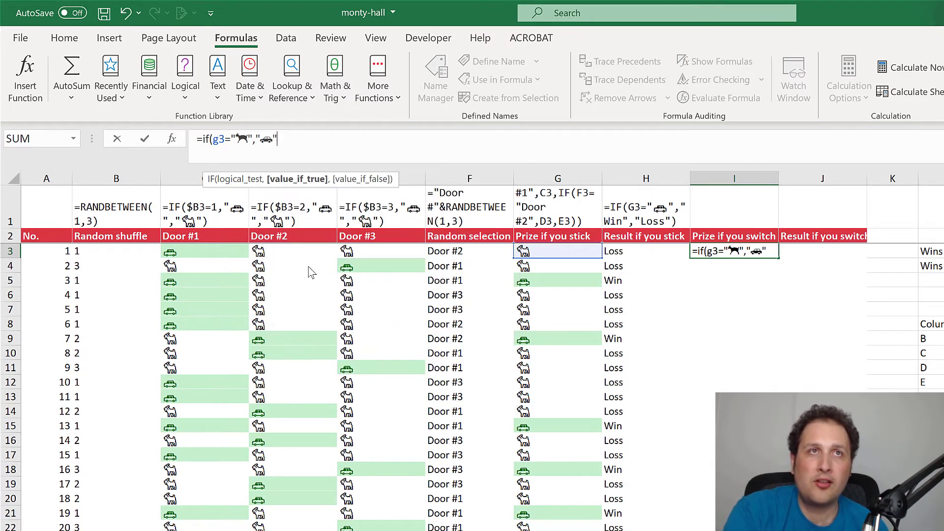
# Step: Complete the I3 formula with the goat emoji as the value if false and fill it down all simulation rows
pyautogui.write(',"')
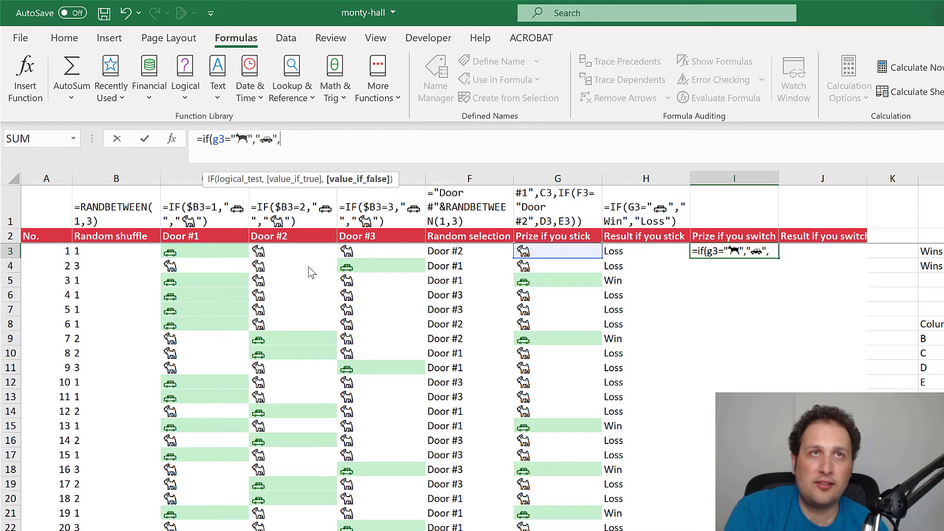
pyautogui.press('super+period')
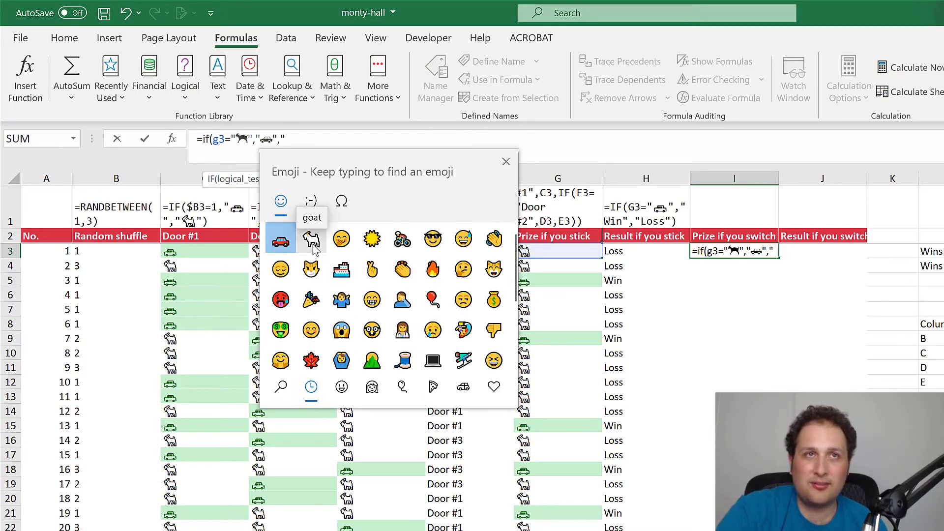
pyautogui.click(311, 240)
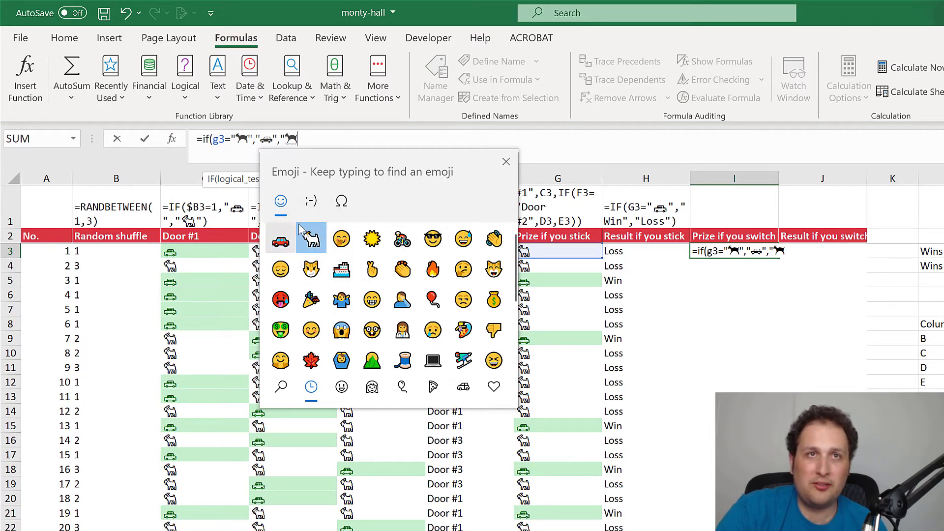
pyautogui.press('Escape')
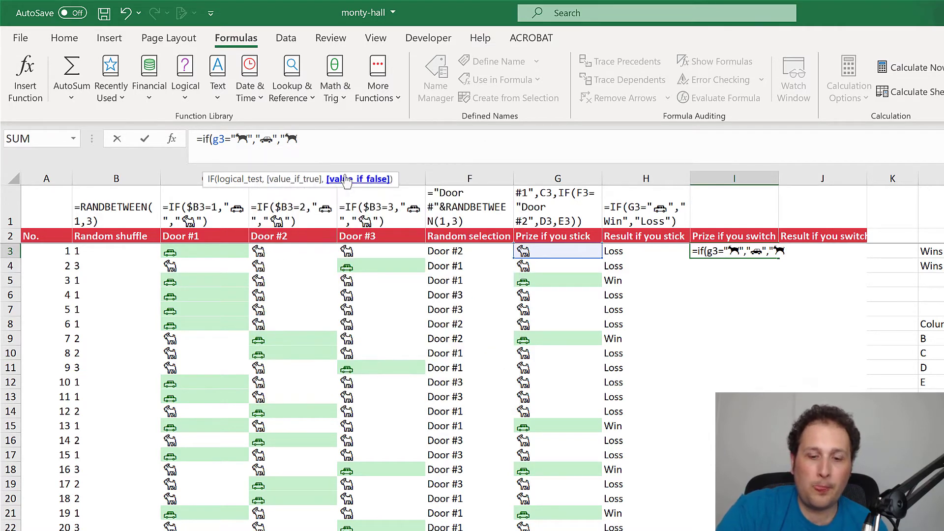
pyautogui.write('"')
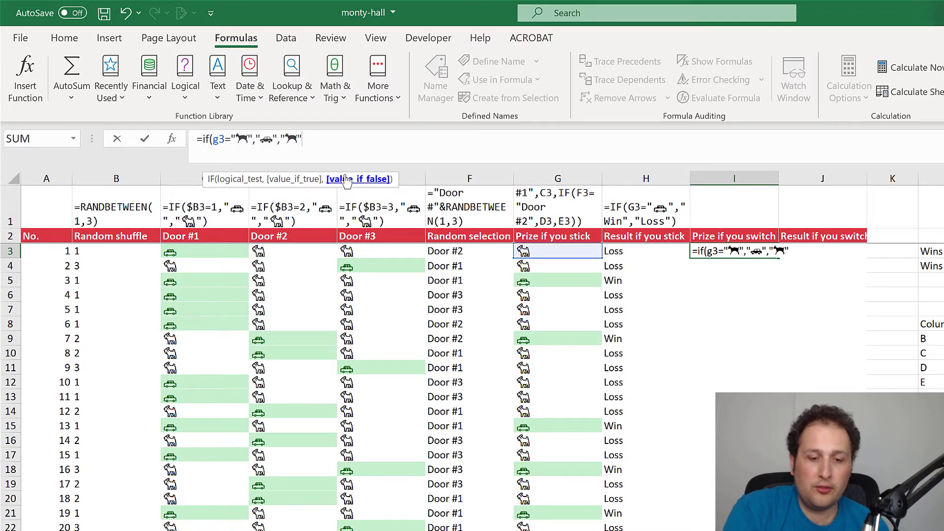
pyautogui.write(')')
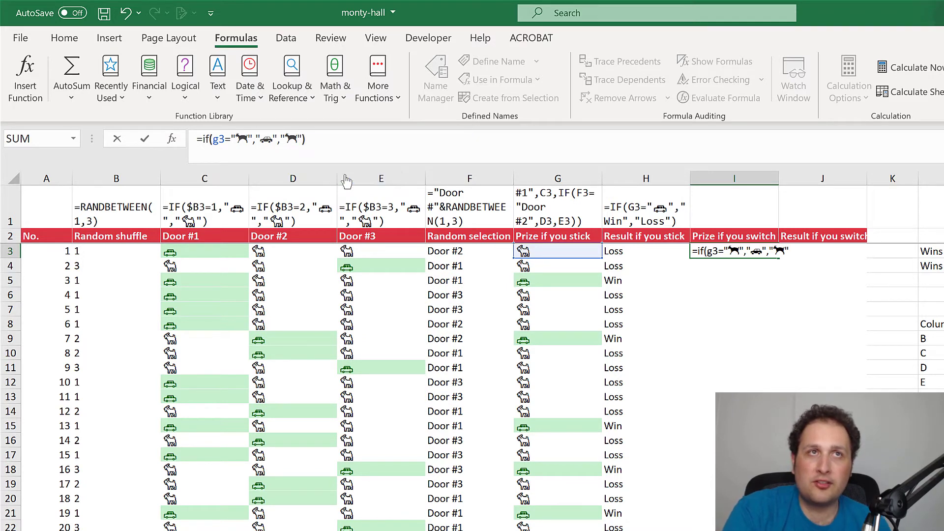
pyautogui.press('Return')
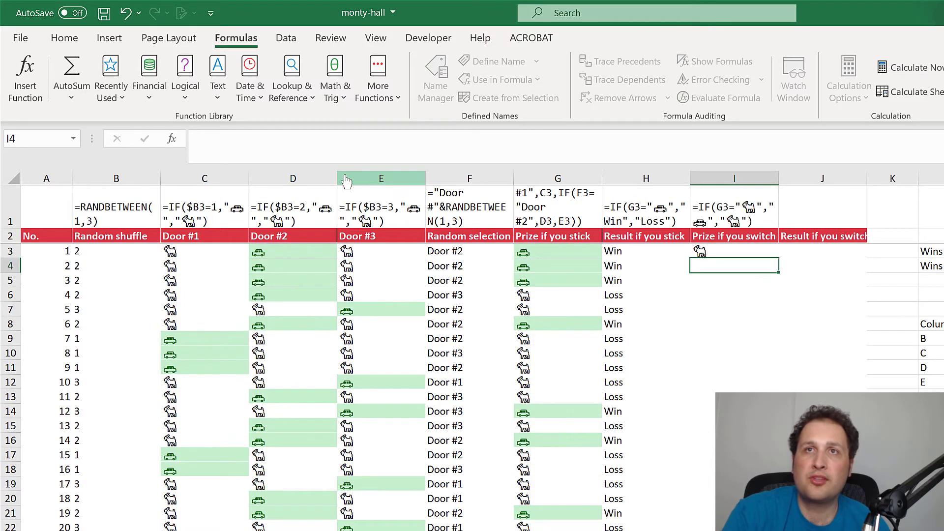
pyautogui.press('Up')
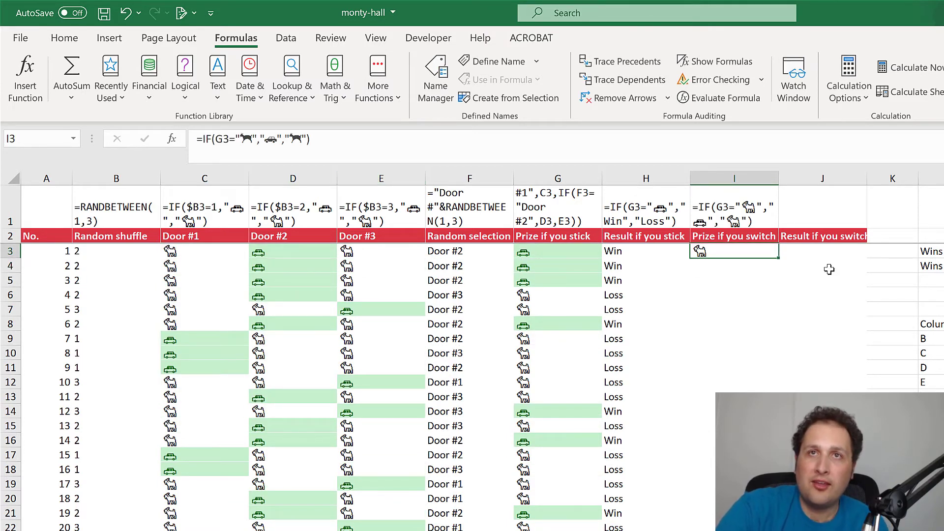
pyautogui.doubleClick(778, 258)
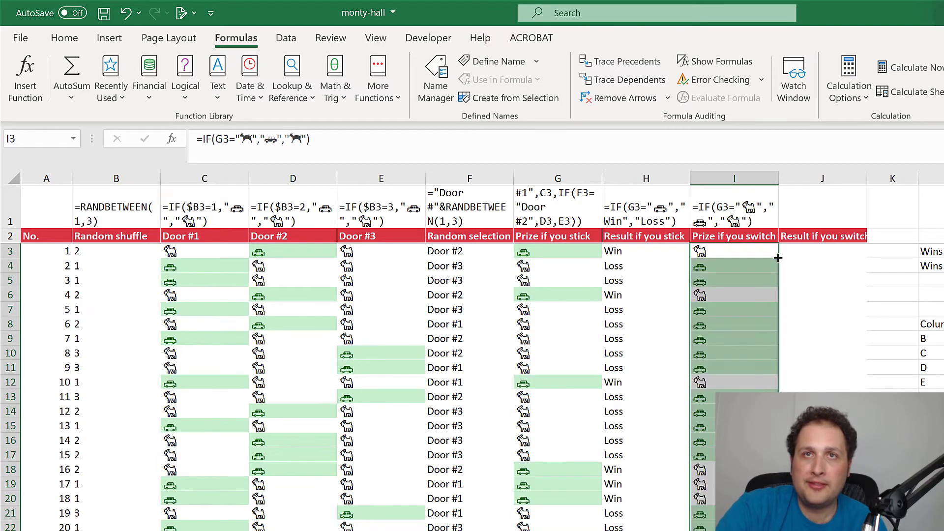
# Step: Start the Result if you switch formula in J3 with an IF testing whether G3 equals the goat emoji
pyautogui.press('Right')
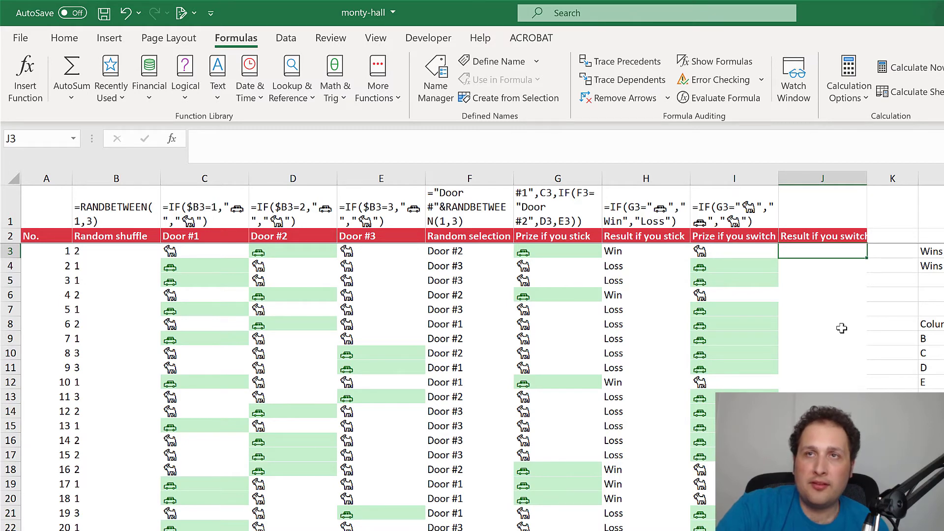
pyautogui.press('F2')
pyautogui.write('=')
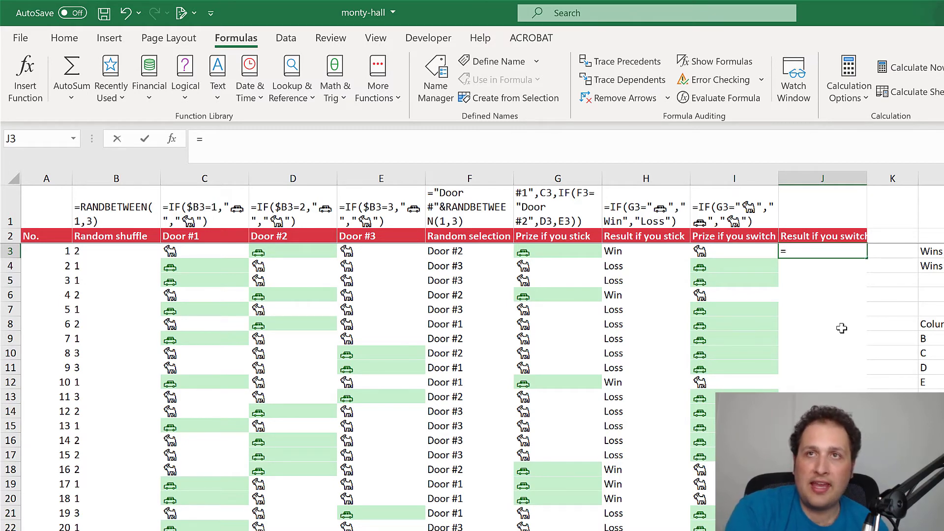
pyautogui.write('if(g3')
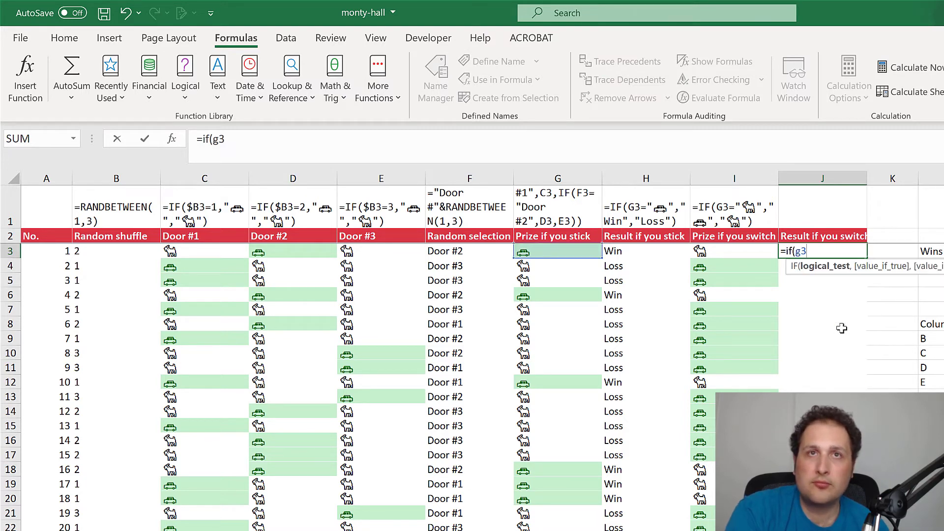
pyautogui.write('=')
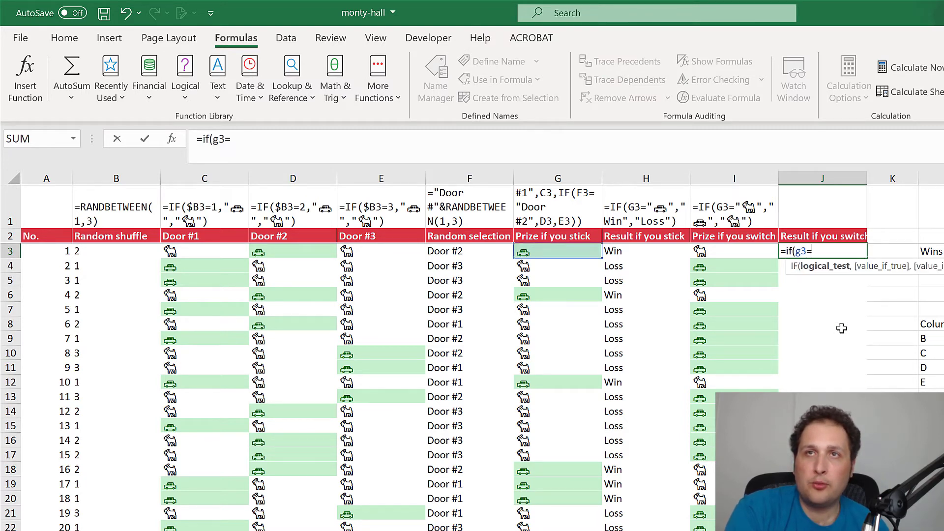
pyautogui.write('"')
pyautogui.press('super+period')
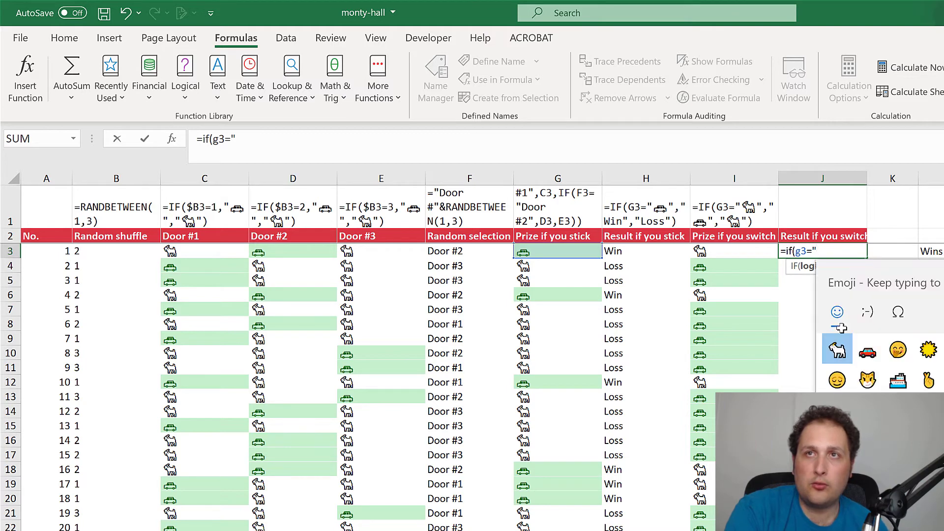
pyautogui.write('goat')
pyautogui.click(833, 361)
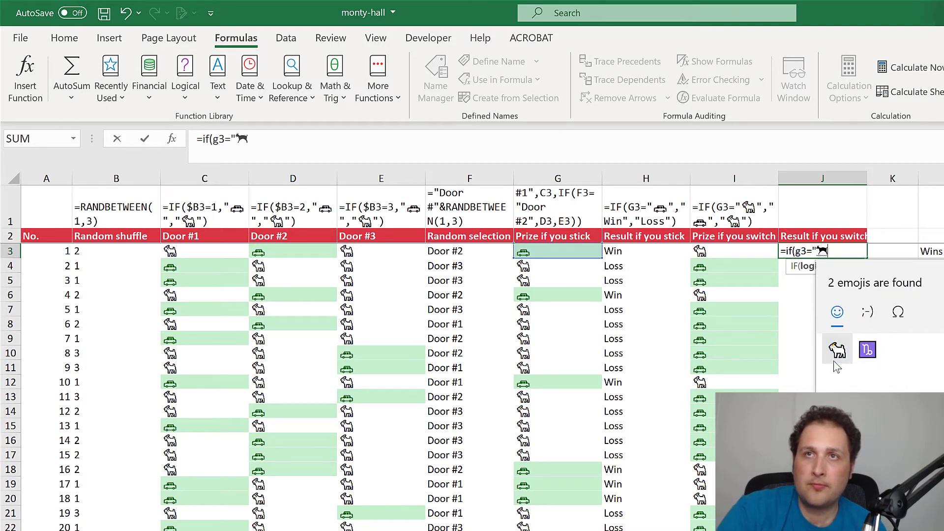
pyautogui.press('Escape')
pyautogui.write('"')
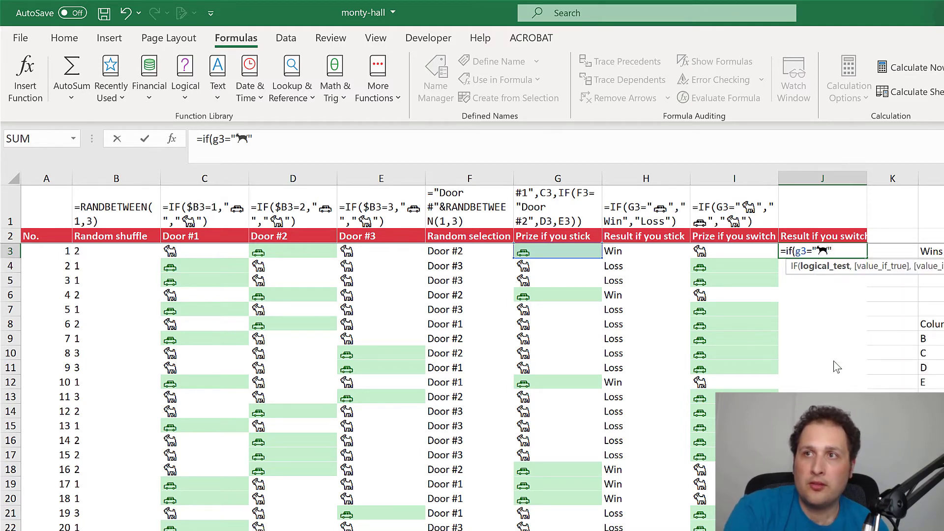
# Step: Complete the J3 formula to return "Win" if true and "Lose" otherwise, and check it against the stick prize formula in G3
pyautogui.write(', ')
pyautogui.write('Wi')
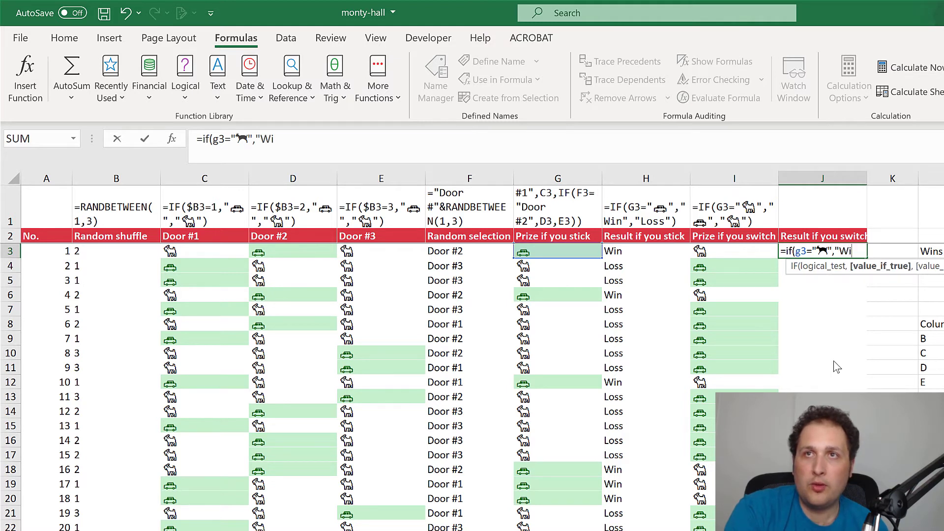
pyautogui.write('n","Lose')
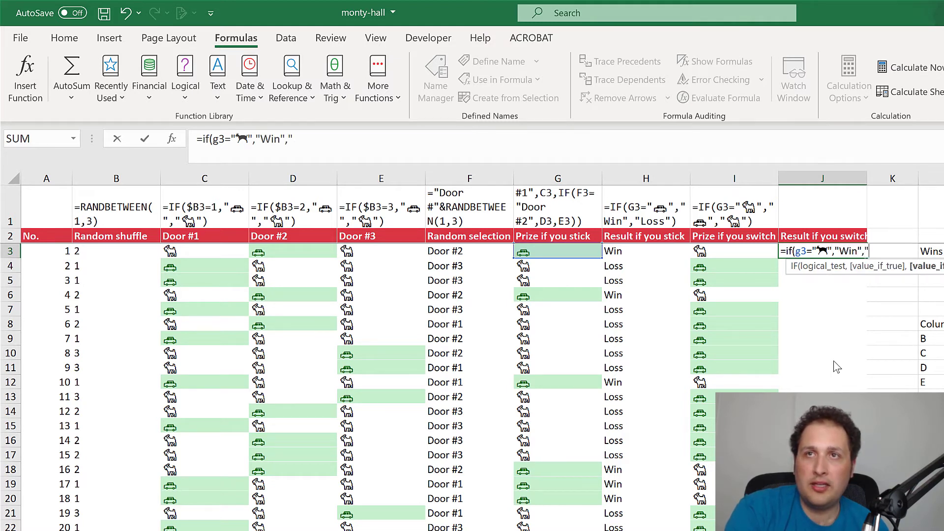
pyautogui.write('")')
pyautogui.hotkey('ctrl', 'Return')
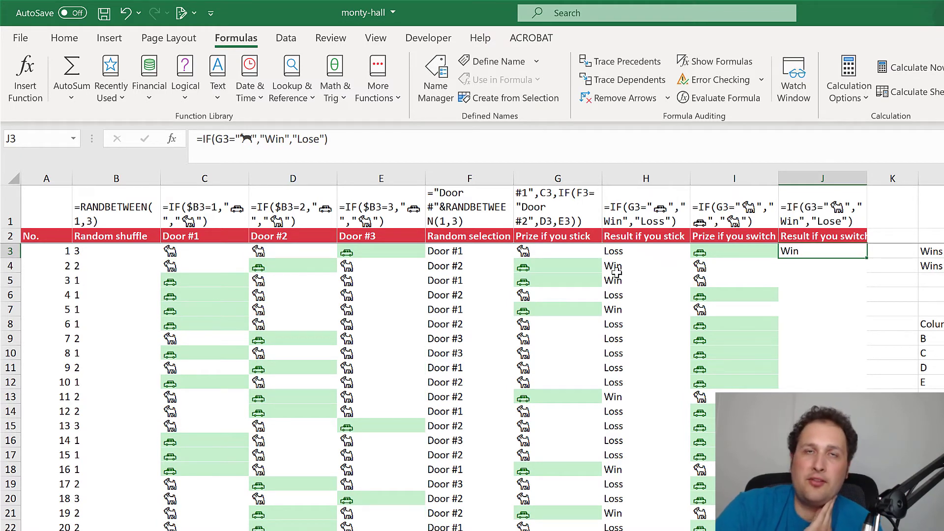
pyautogui.click(593, 252)
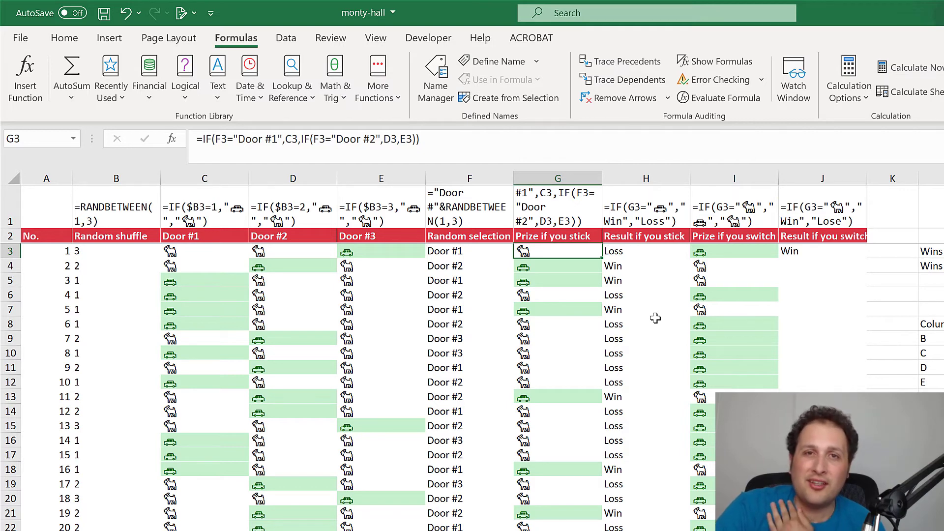
pyautogui.click(833, 257)
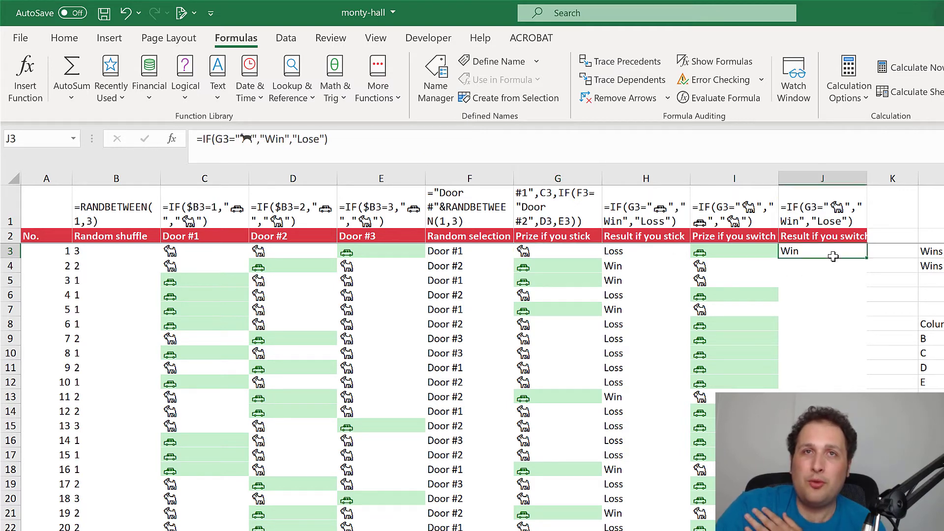
# Step: Fill the Result if you switch formula in J3 down all simulation rows and check the win-count formulas in M3 and M4
pyautogui.doubleClick(868, 257)
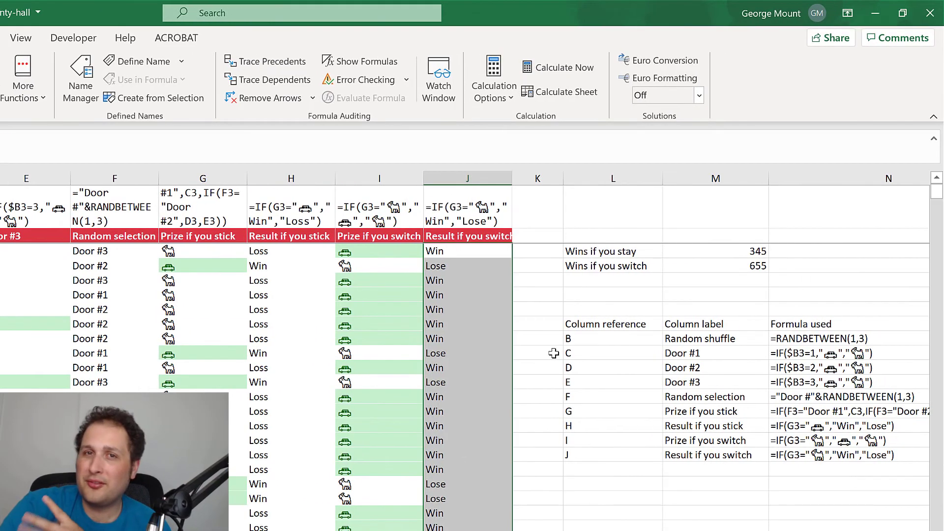
pyautogui.click(655, 278)
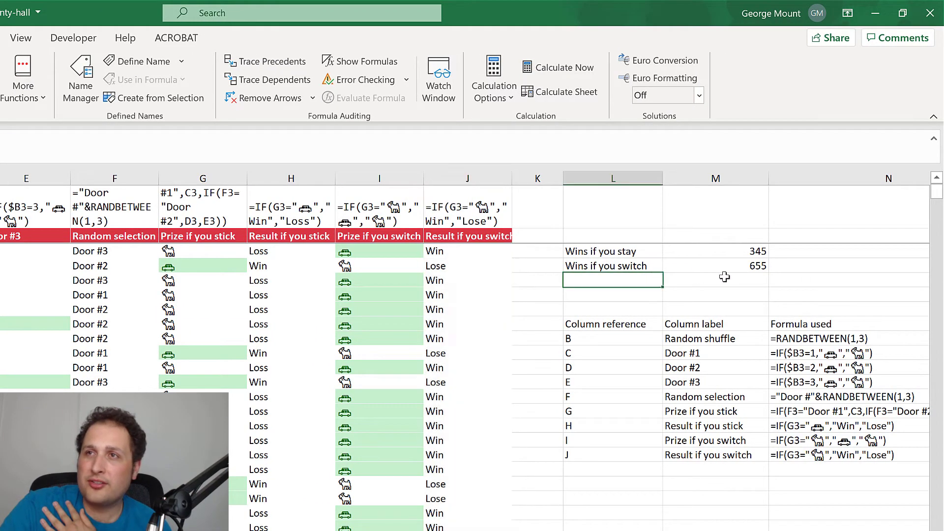
pyautogui.click(751, 248)
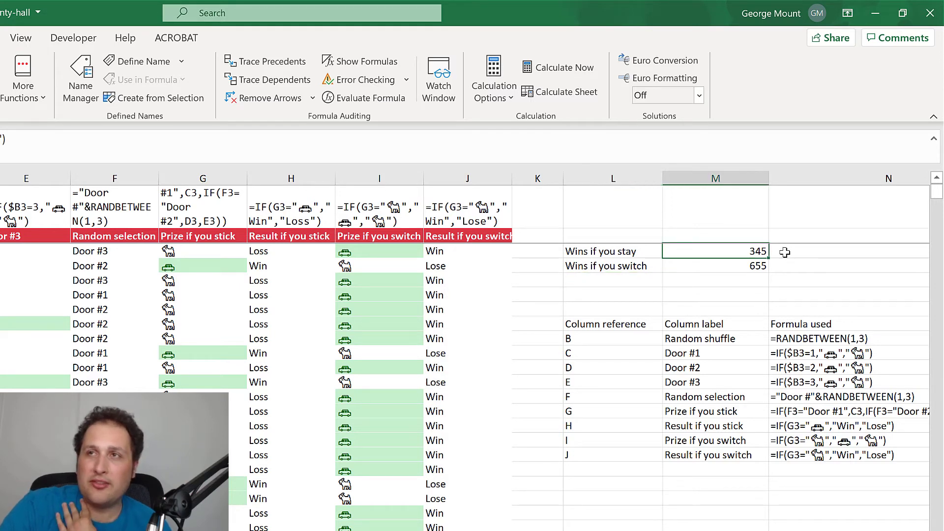
pyautogui.click(757, 265)
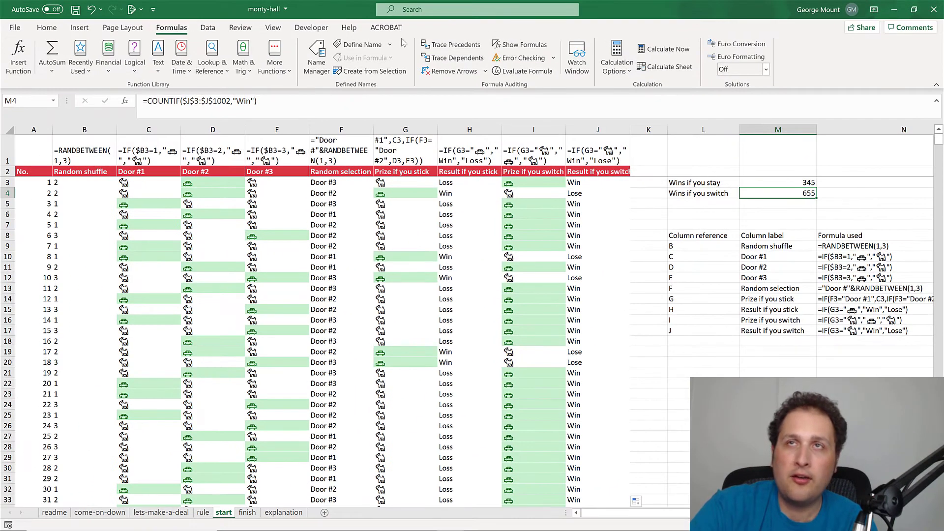
# Step: Recalculate the workbook repeatedly to rerun the simulation, and inspect the stick result and switch prize formulas in row 4
pyautogui.click(667, 49)
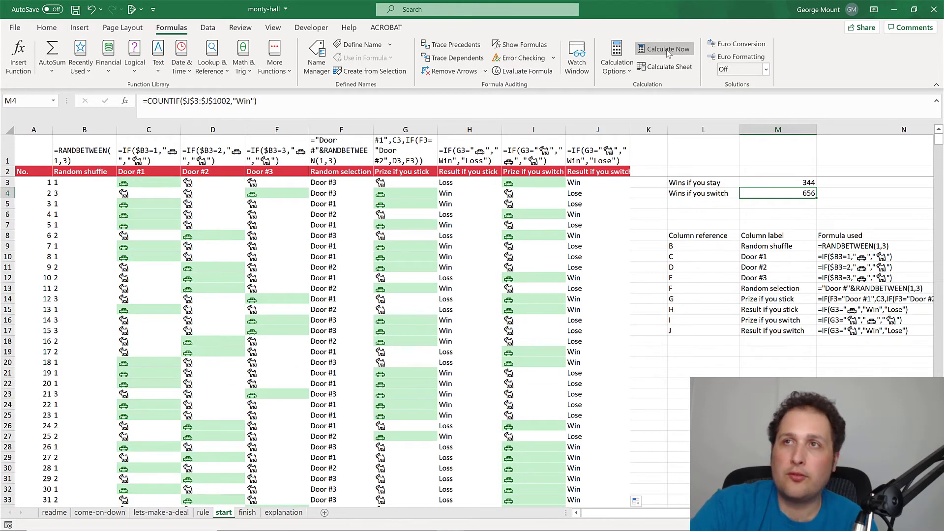
pyautogui.click(668, 49)
pyautogui.click(668, 50)
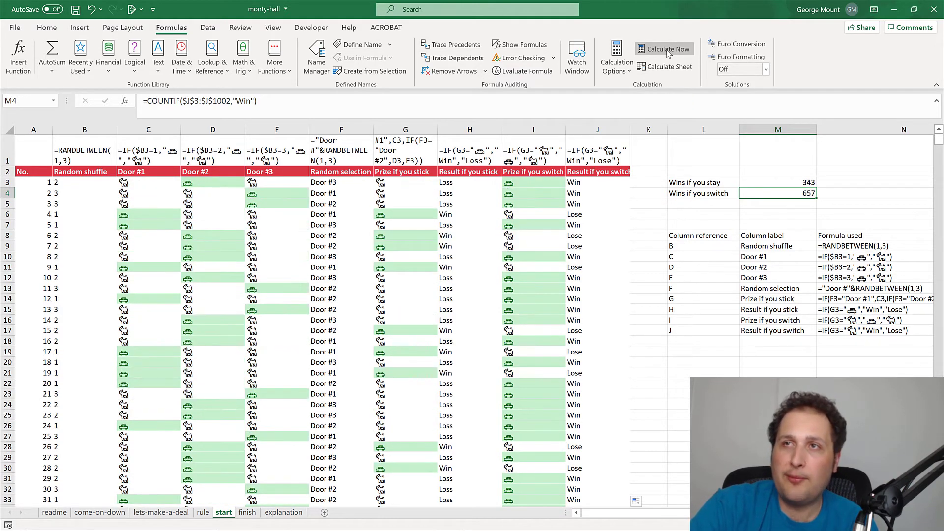
pyautogui.click(668, 50)
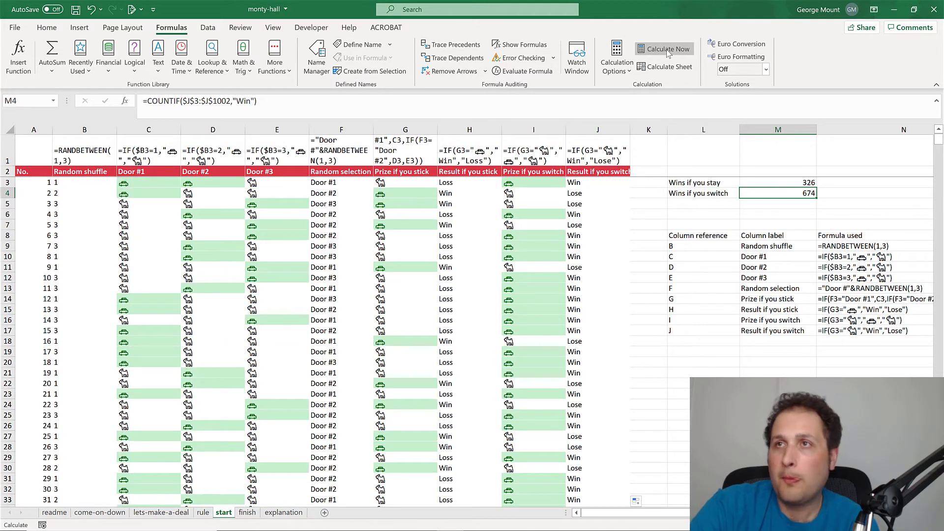
pyautogui.click(668, 50)
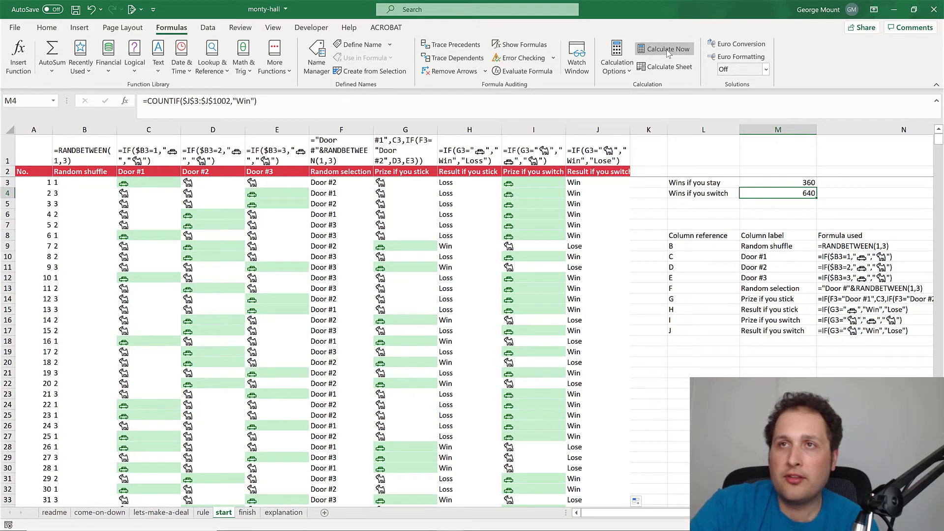
pyautogui.click(668, 50)
pyautogui.click(668, 50)
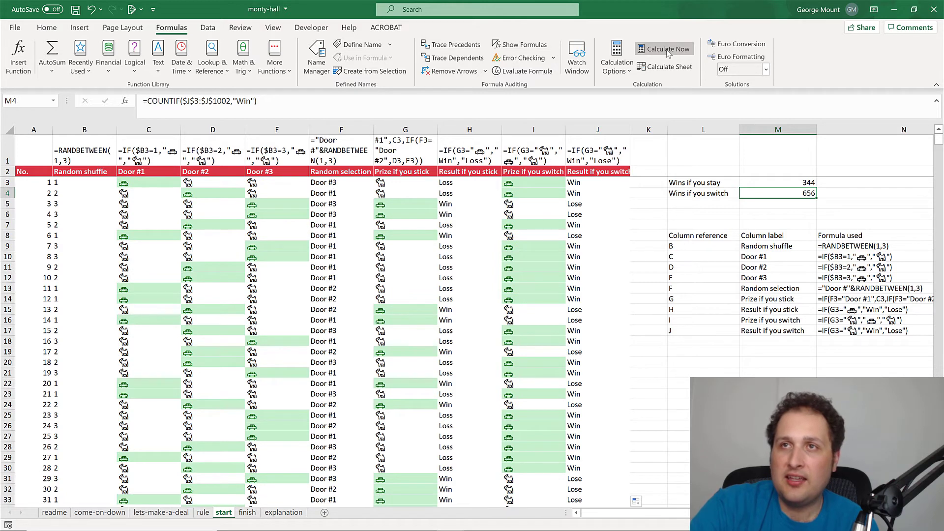
pyautogui.click(668, 50)
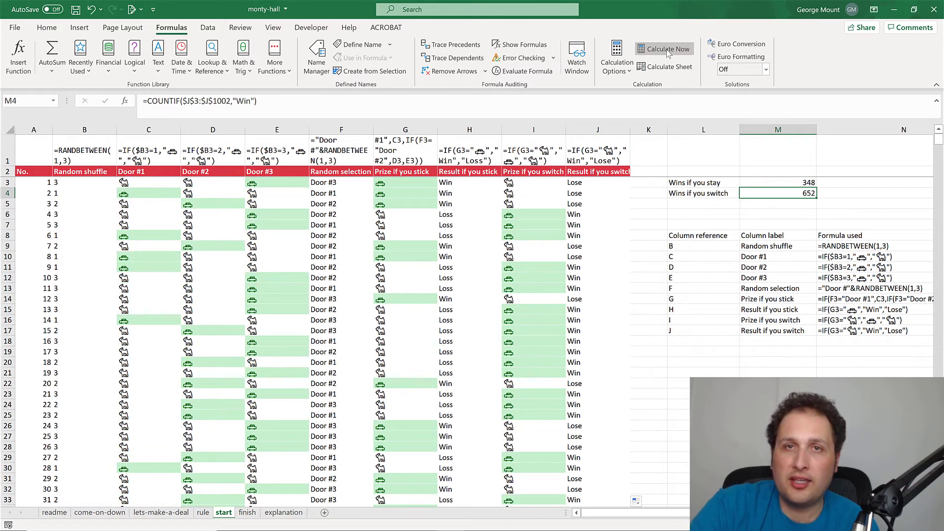
pyautogui.click(668, 51)
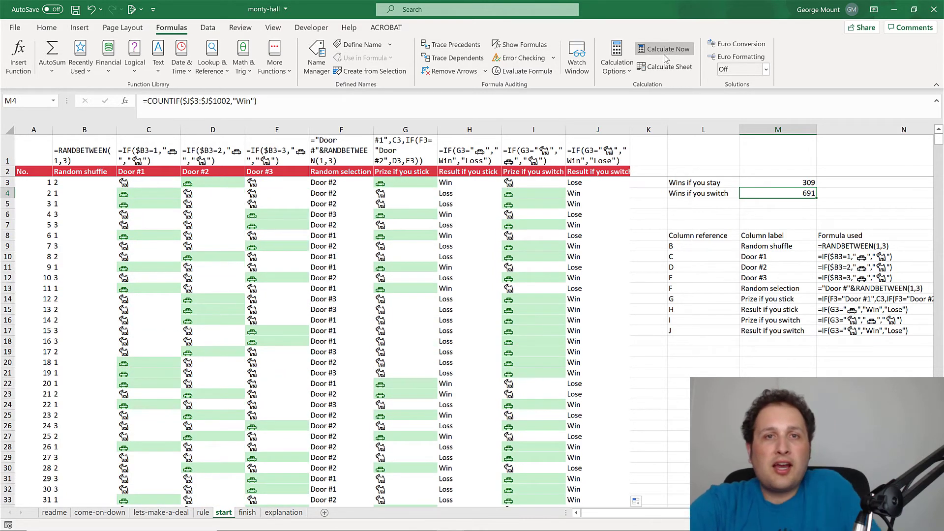
pyautogui.click(665, 53)
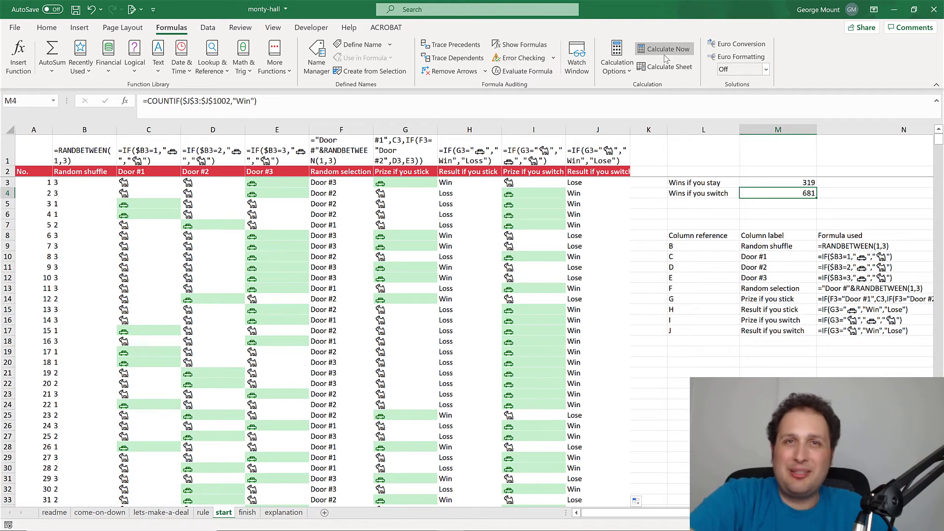
pyautogui.click(665, 55)
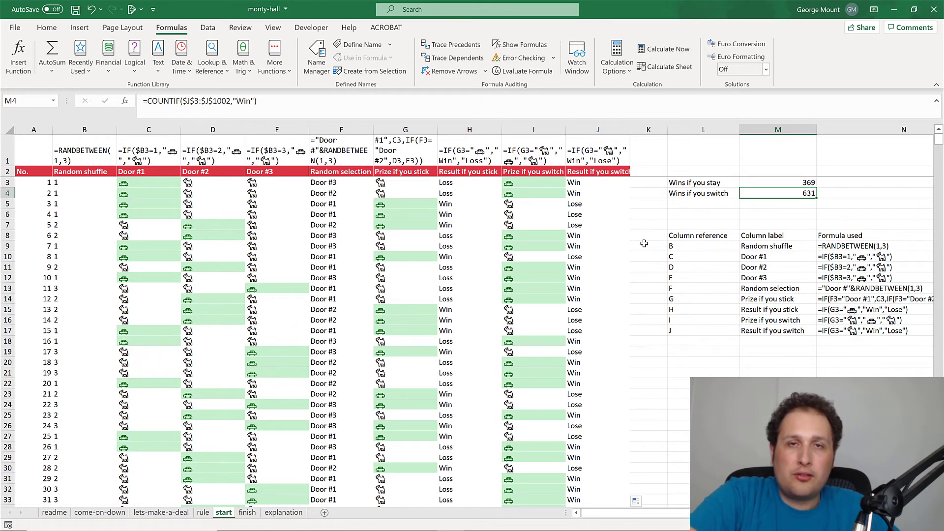
pyautogui.click(472, 195)
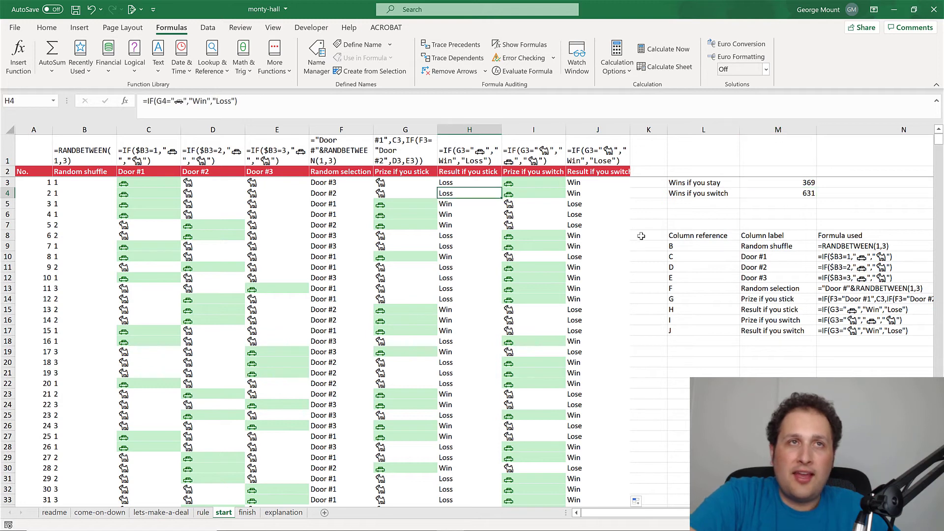
pyautogui.click(531, 193)
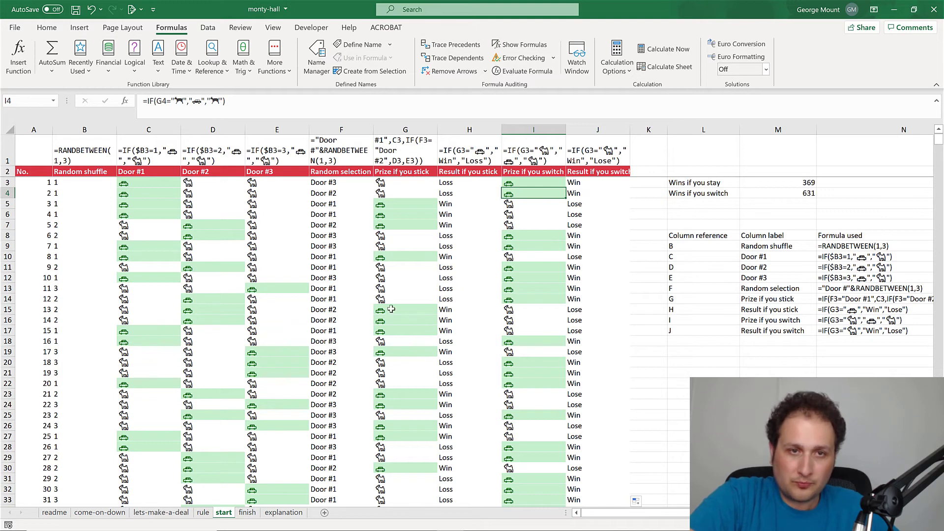
# Step: Play and pause the three-door probability animation on the explanation sheet to follow its stages
pyautogui.click(281, 513)
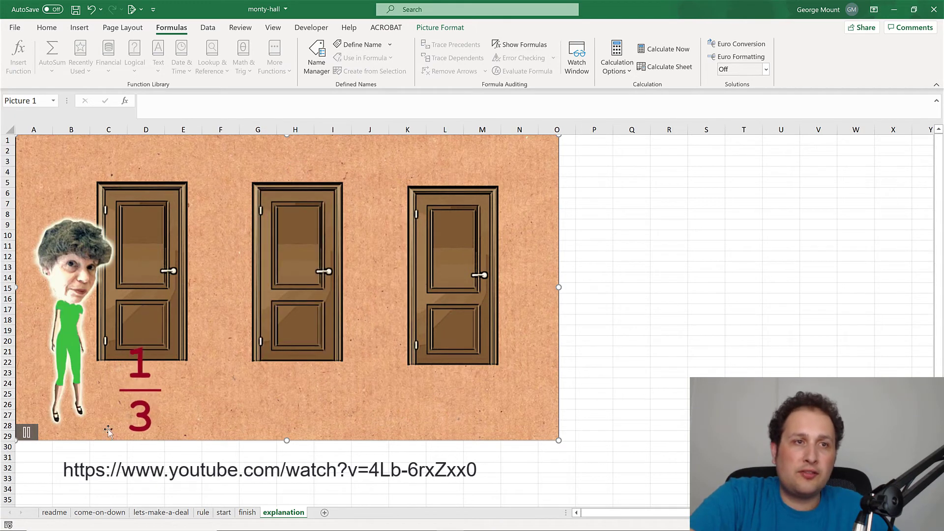
pyautogui.click(28, 435)
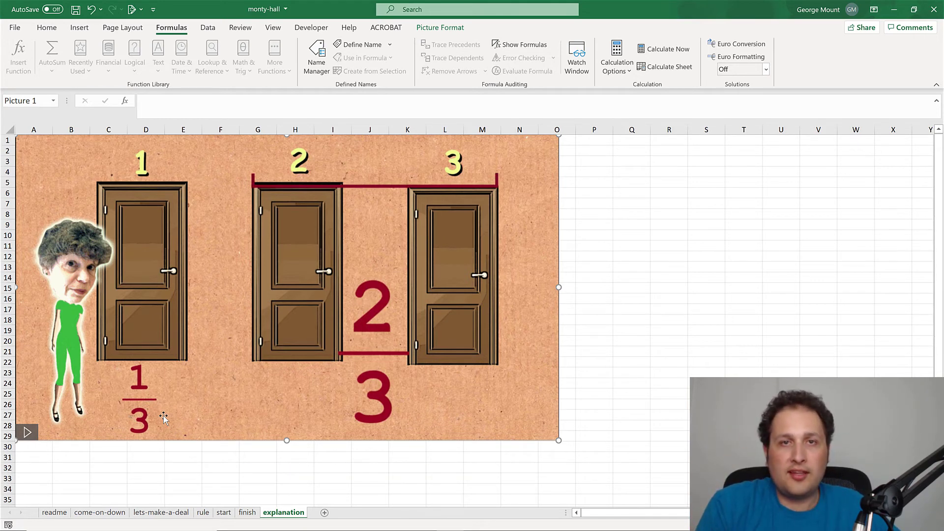
pyautogui.click(26, 433)
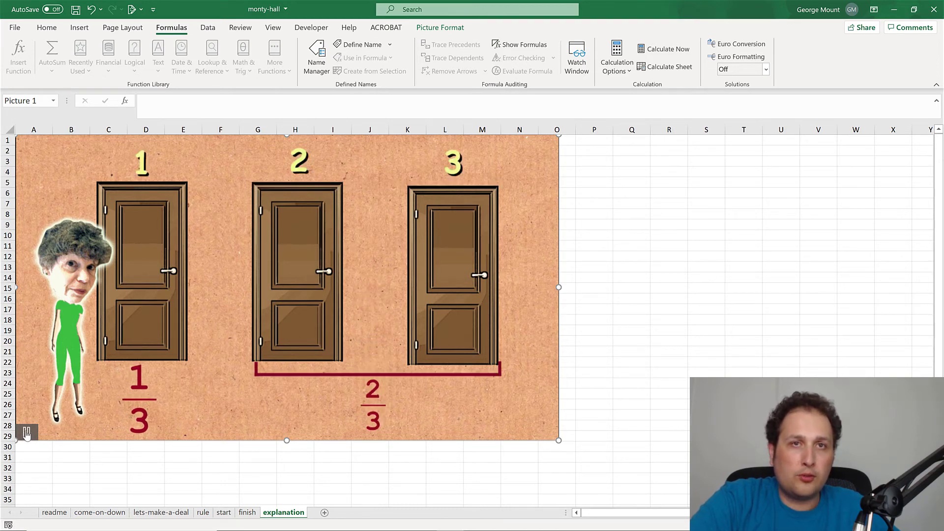
pyautogui.click(26, 432)
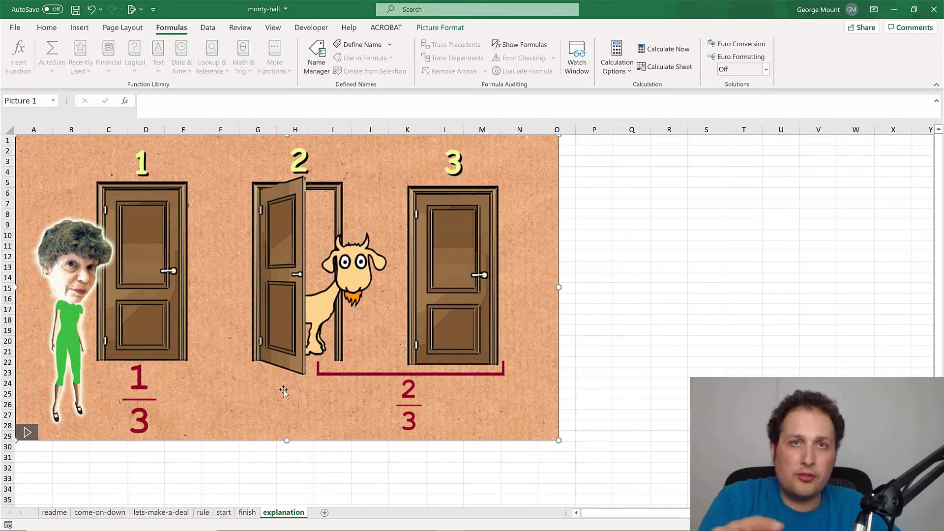
pyautogui.click(25, 432)
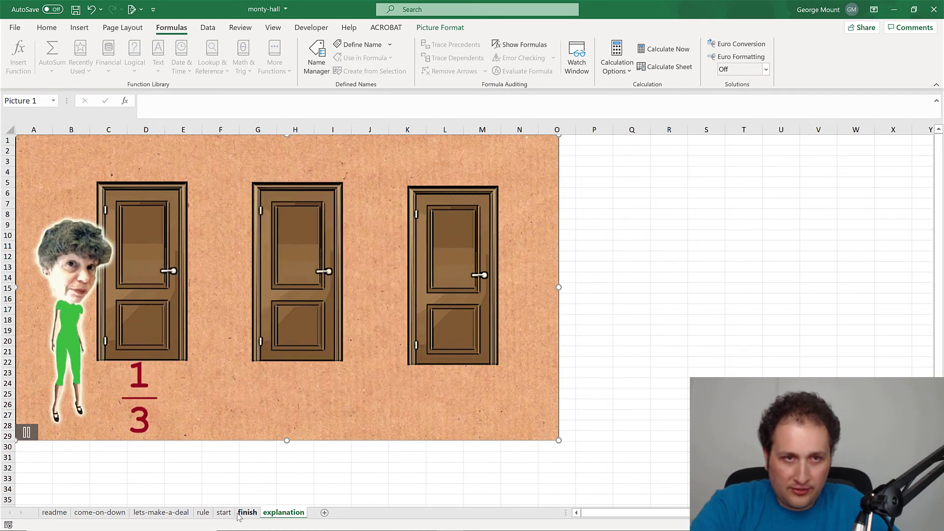
# Step: Return to the start sheet and rerun the simulation several times with Calculate Now, keeping the win counts in view
pyautogui.click(223, 513)
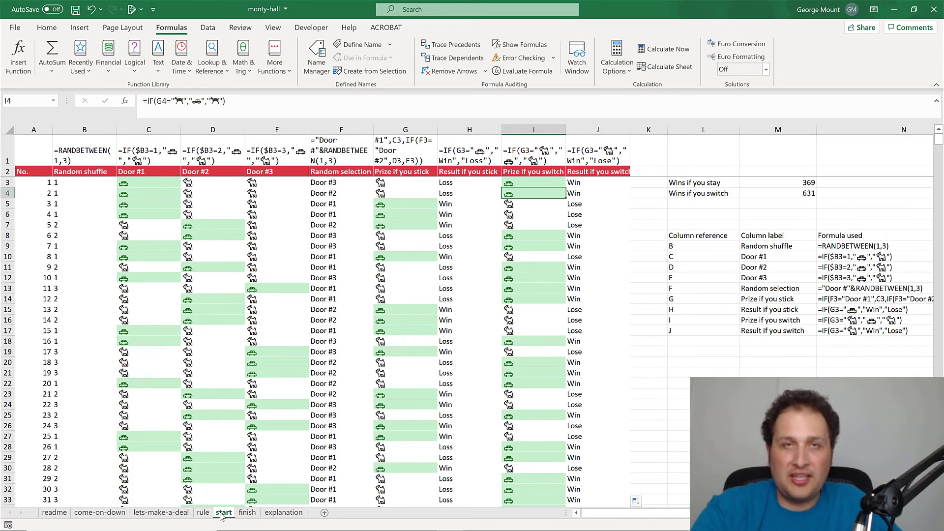
pyautogui.hscroll(3, 618, 162)
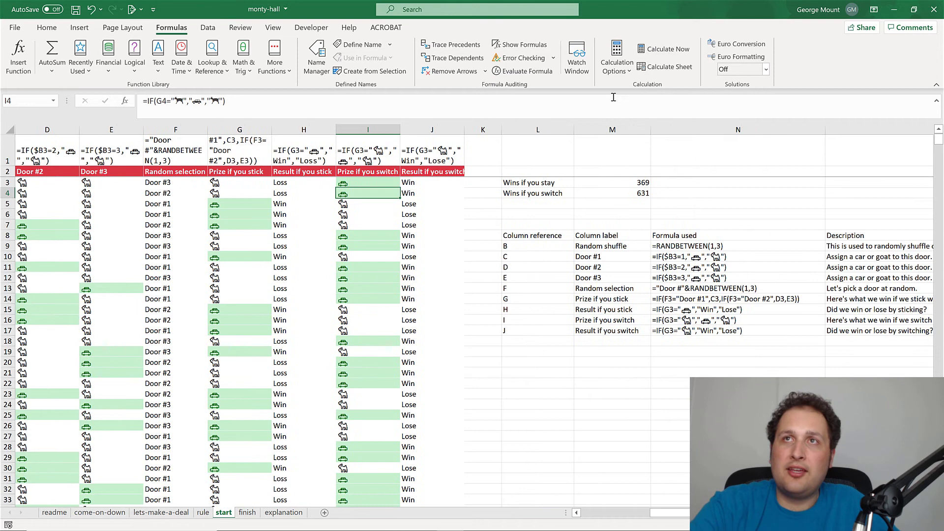
pyautogui.hscroll(1, 668, 50)
pyautogui.click(669, 50)
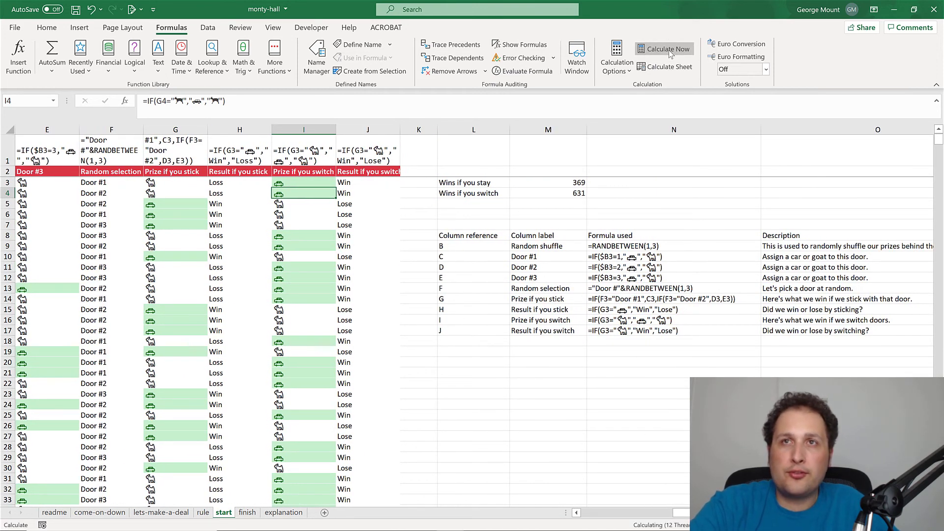
pyautogui.click(569, 172)
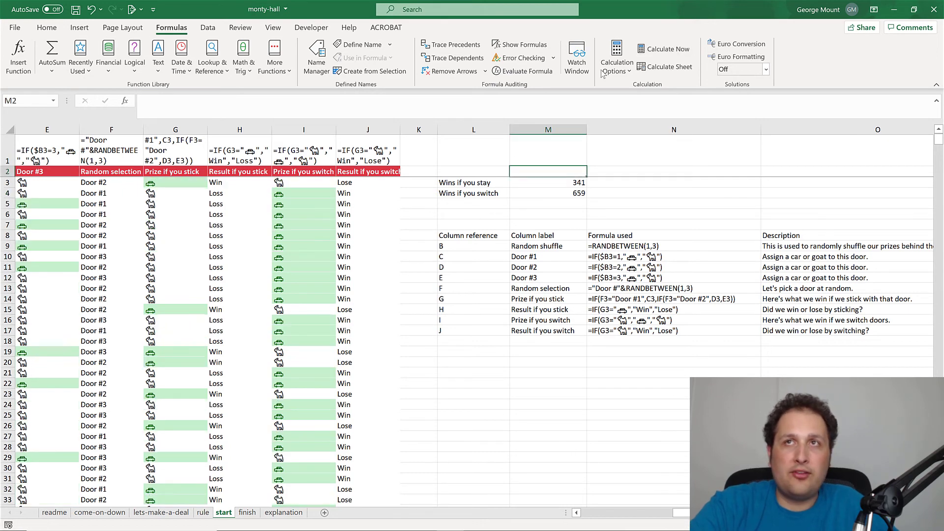
pyautogui.click(645, 55)
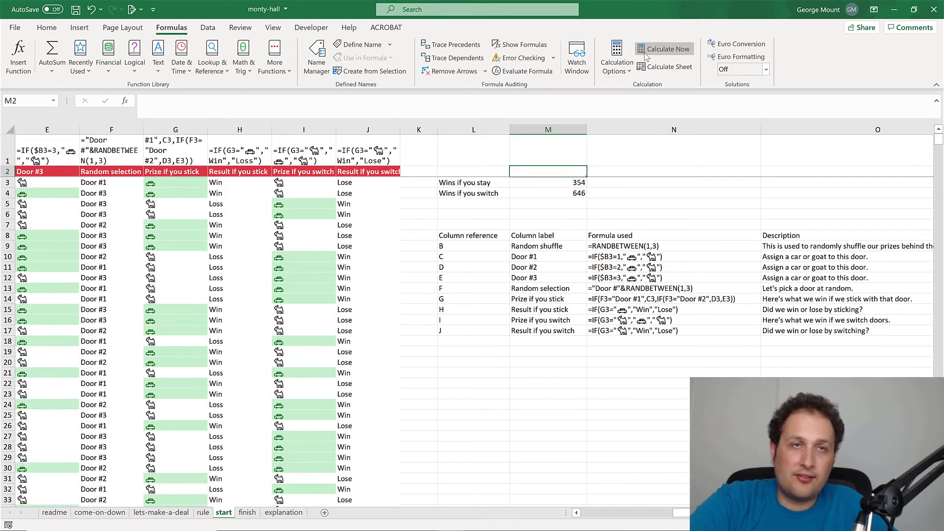
pyautogui.click(646, 55)
pyautogui.click(645, 55)
pyautogui.click(645, 55)
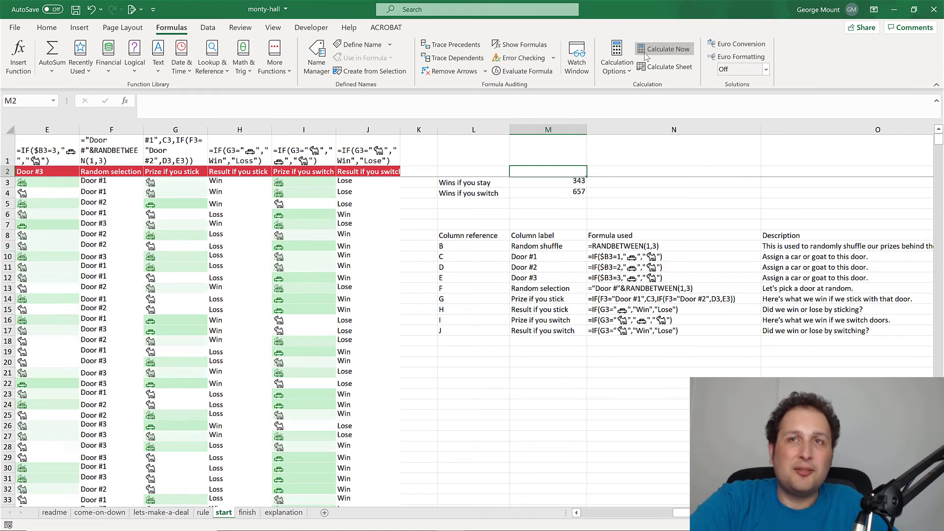
pyautogui.click(645, 55)
pyautogui.click(645, 55)
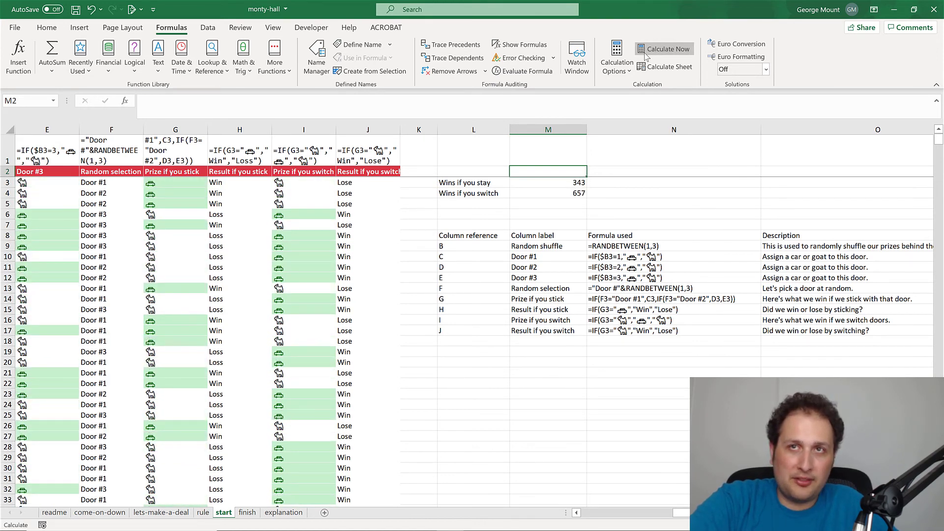
pyautogui.click(645, 55)
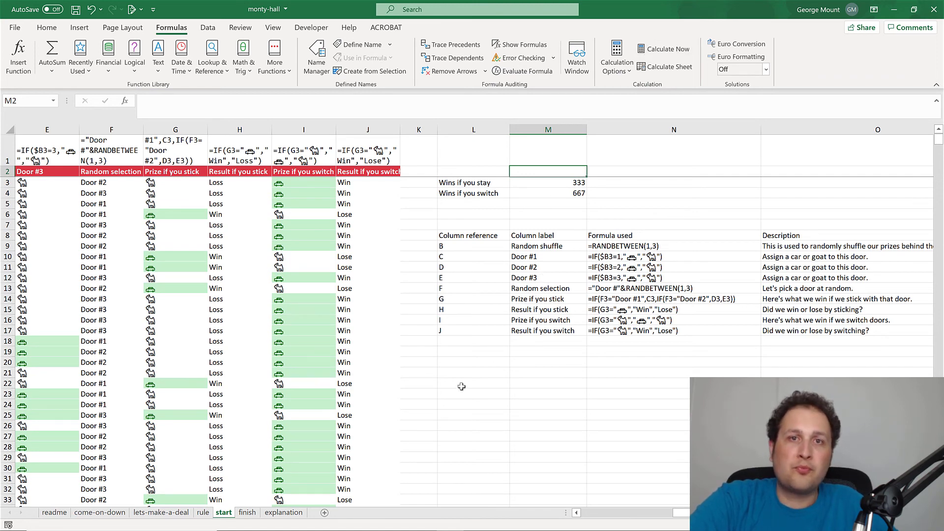
# Step: Inspect the Wins if you stay count in M3 and the Prize if you switch formula in I3
pyautogui.click(546, 184)
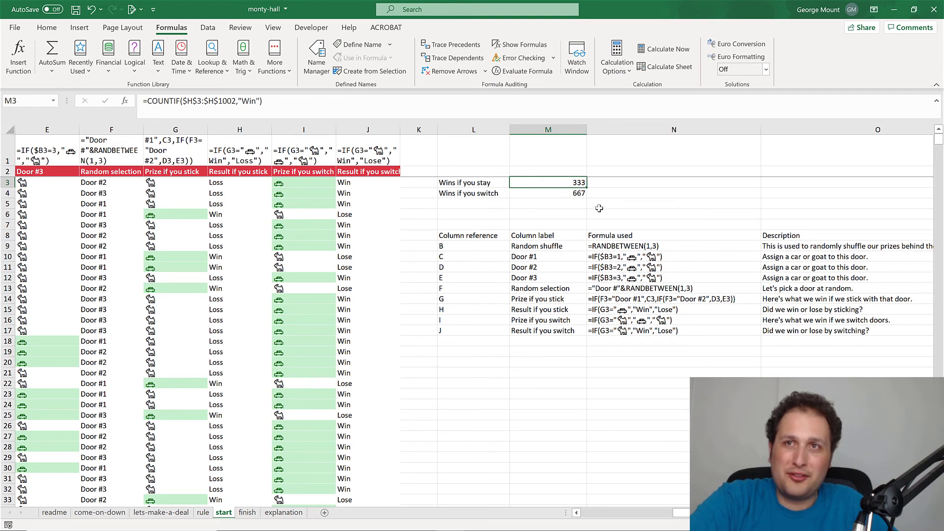
pyautogui.click(624, 193)
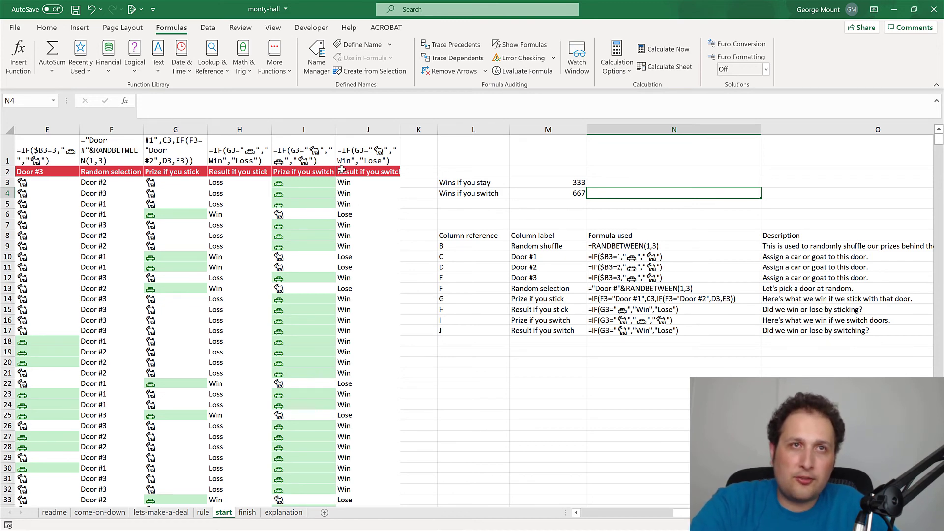
pyautogui.click(281, 182)
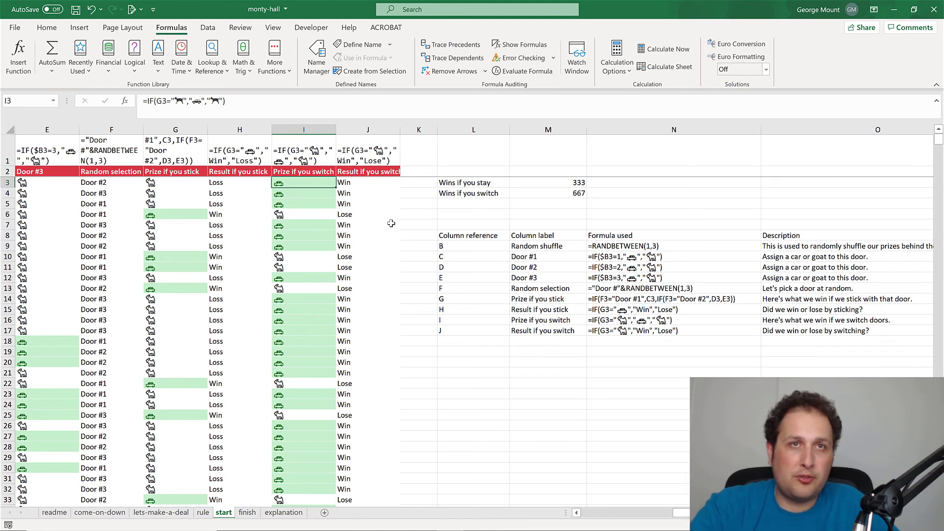
# Step: Review the finish sheet, the explanation sheet's animation and the rule sheet, ending back on the start sheet
pyautogui.click(248, 513)
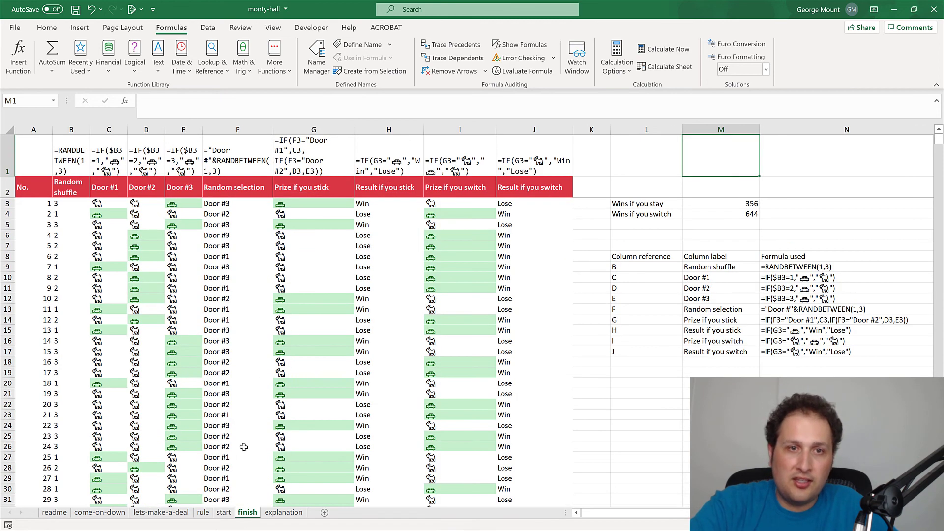
pyautogui.click(283, 513)
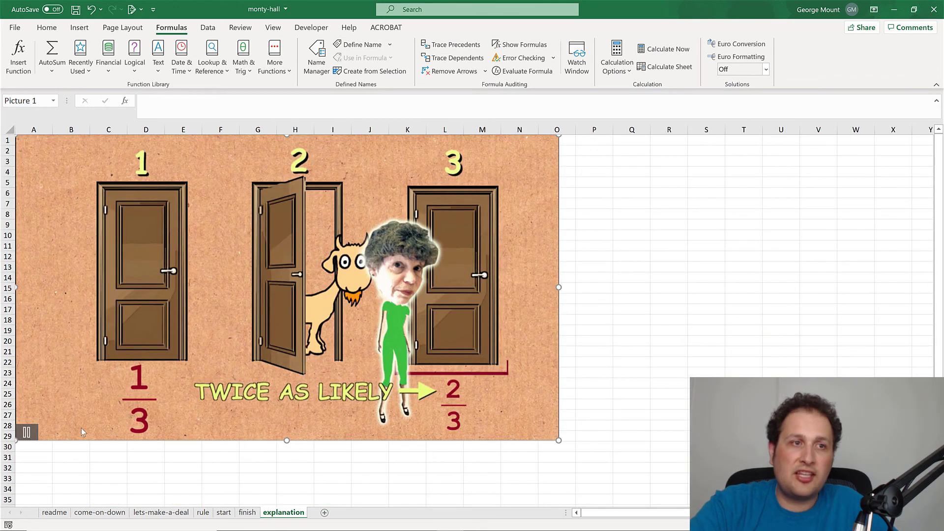
pyautogui.click(27, 433)
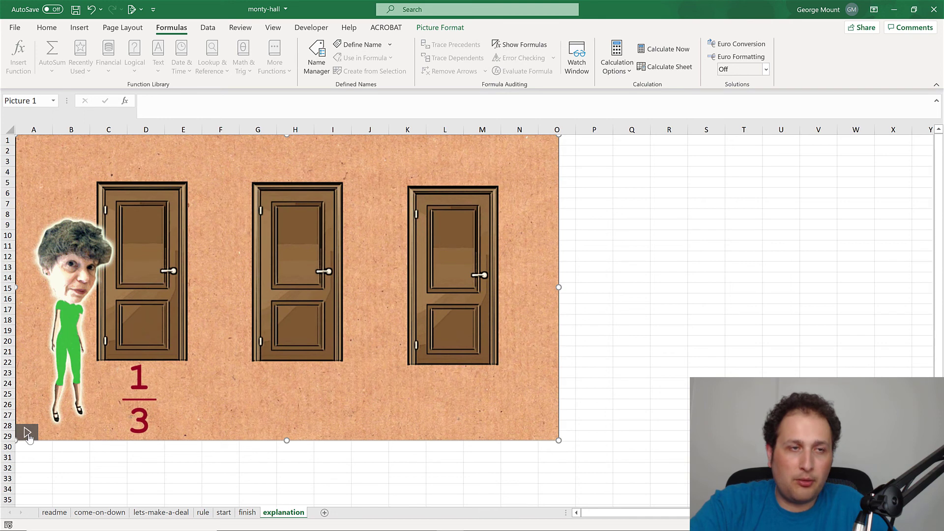
pyautogui.click(28, 434)
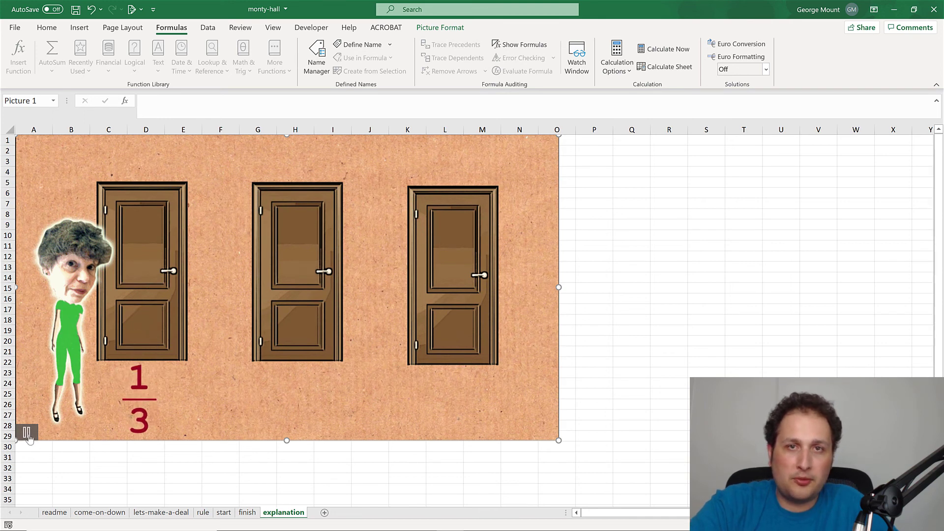
pyautogui.click(28, 433)
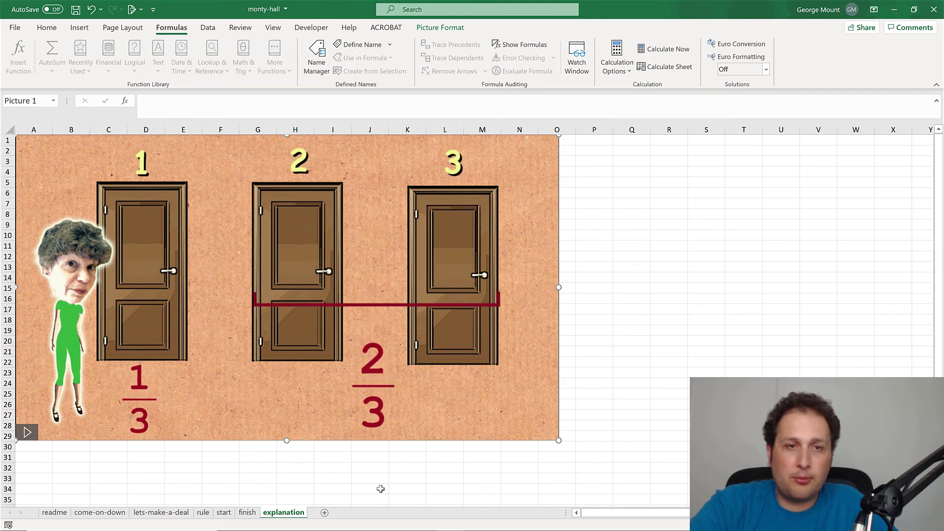
pyautogui.click(203, 512)
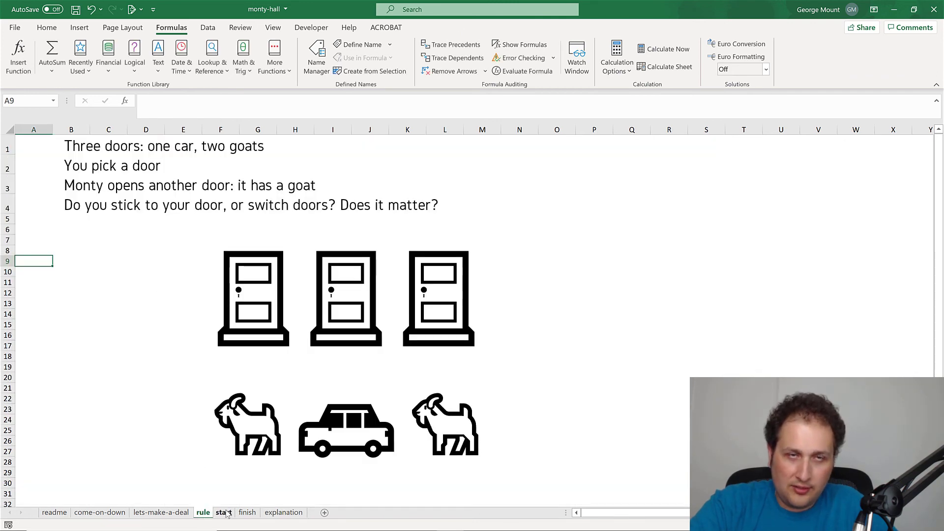
pyautogui.click(223, 512)
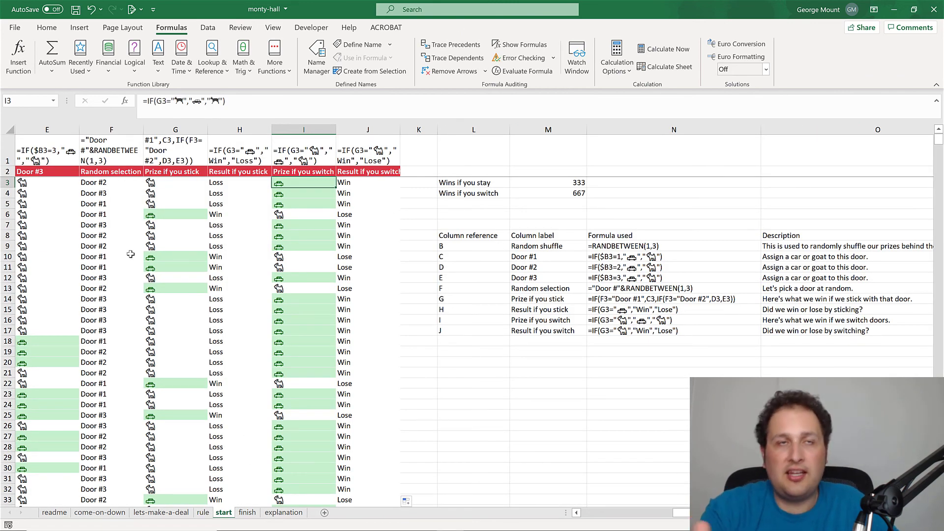